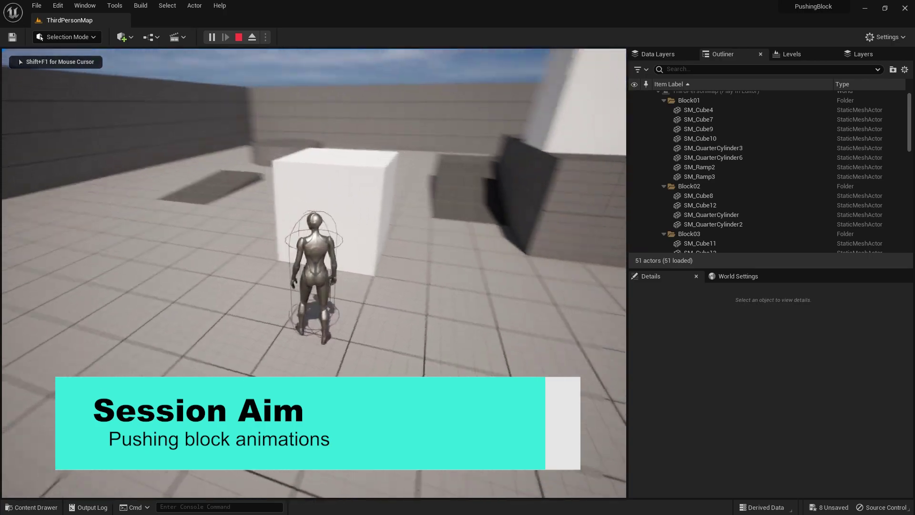
pyautogui.press('w')
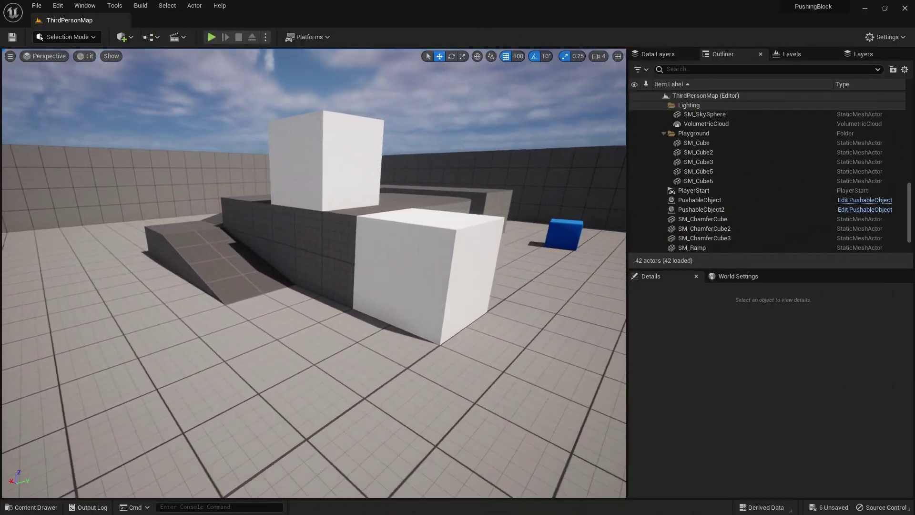
pyautogui.moveTo(202, 359)
pyautogui.mouseDown(button='right')
pyautogui.moveTo(224, 372)
pyautogui.moveTo(202, 359)
pyautogui.mouseUp(button='right')
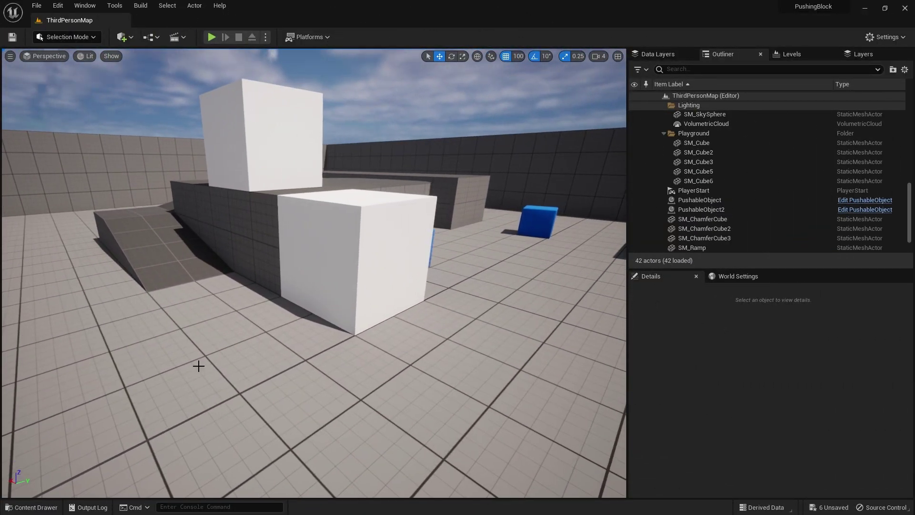
# Step: Open the heavy_push_start animation from the Mannequins > Animations > Manny folder
pyautogui.click(42, 506)
pyautogui.doubleClick(260, 339)
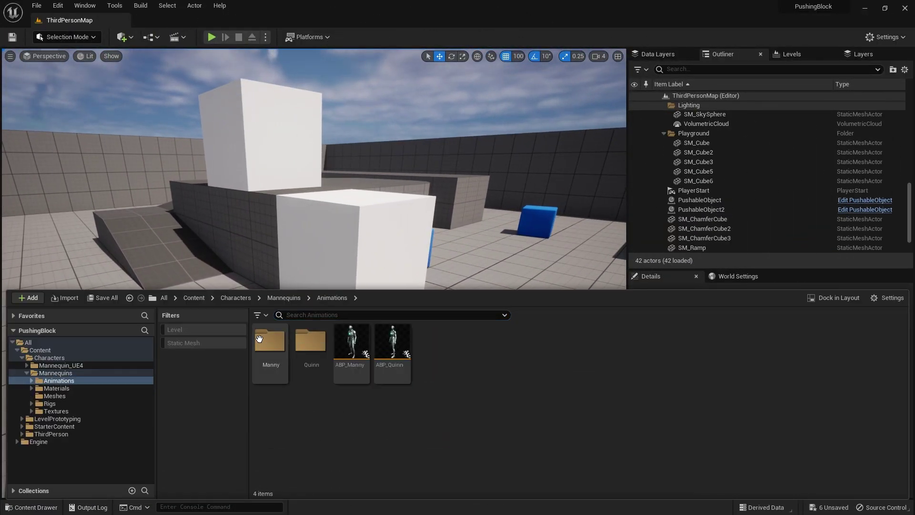
pyautogui.doubleClick(270, 341)
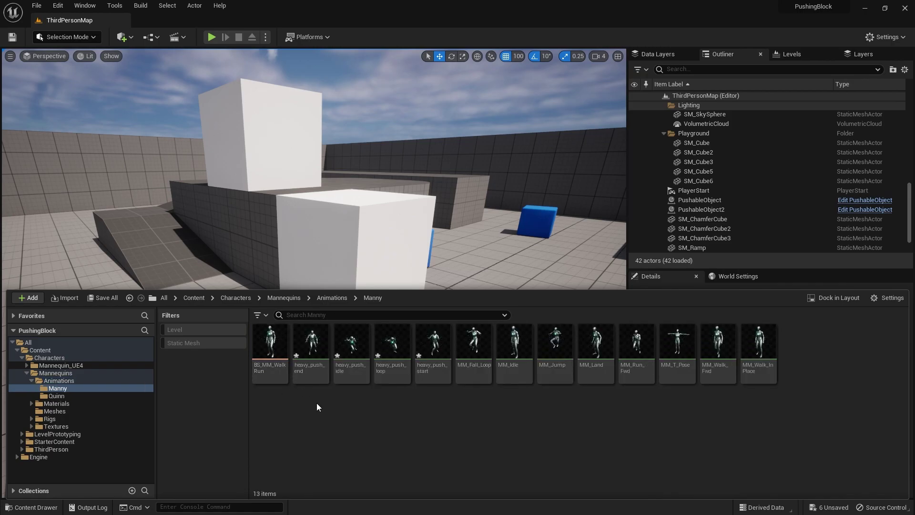
pyautogui.click(360, 375)
pyautogui.press('Right')
pyautogui.press('Right')
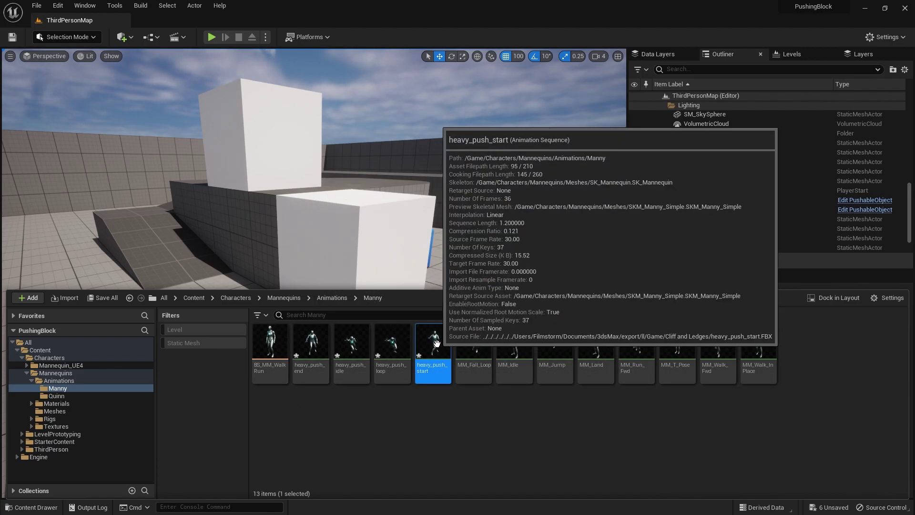
pyautogui.doubleClick(435, 341)
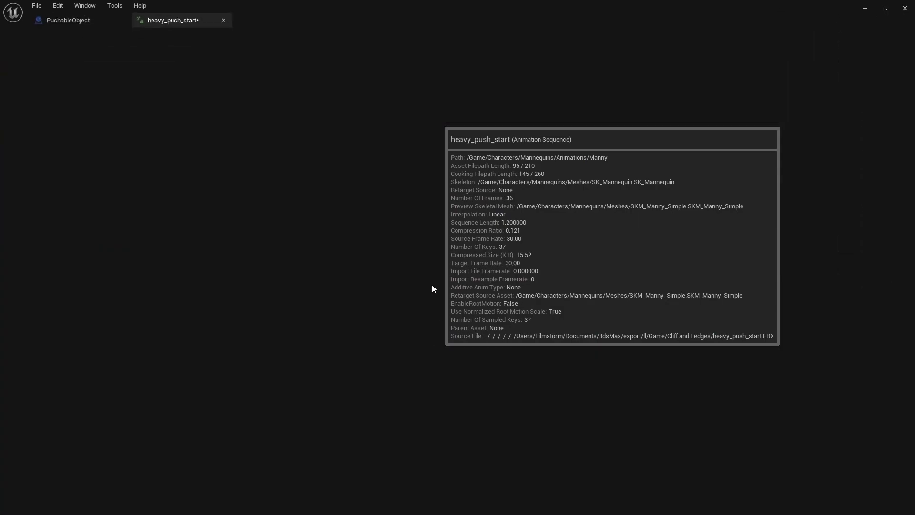
# Step: Enable Force Root Lock on the heavy_push_start and heavy_push_loop animations
pyautogui.scroll(-5, 112, 356)
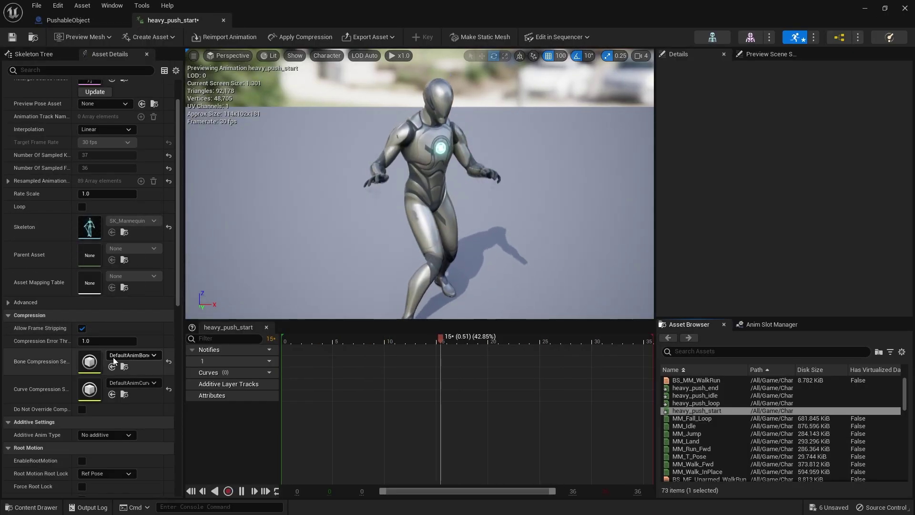
pyautogui.click(82, 365)
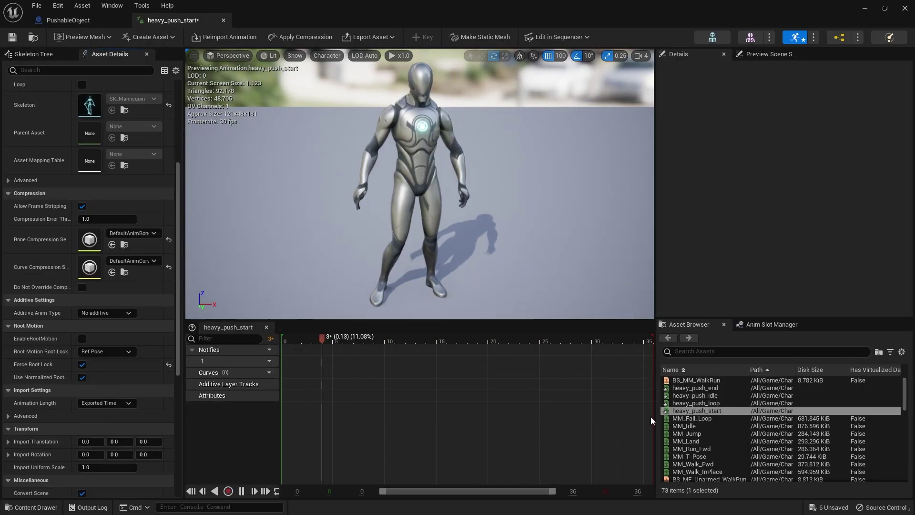
pyautogui.doubleClick(696, 403)
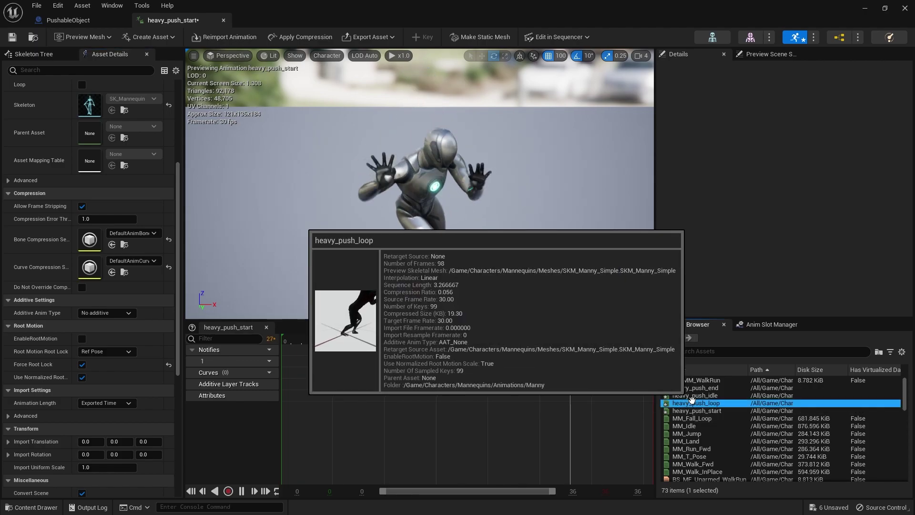
pyautogui.click(82, 365)
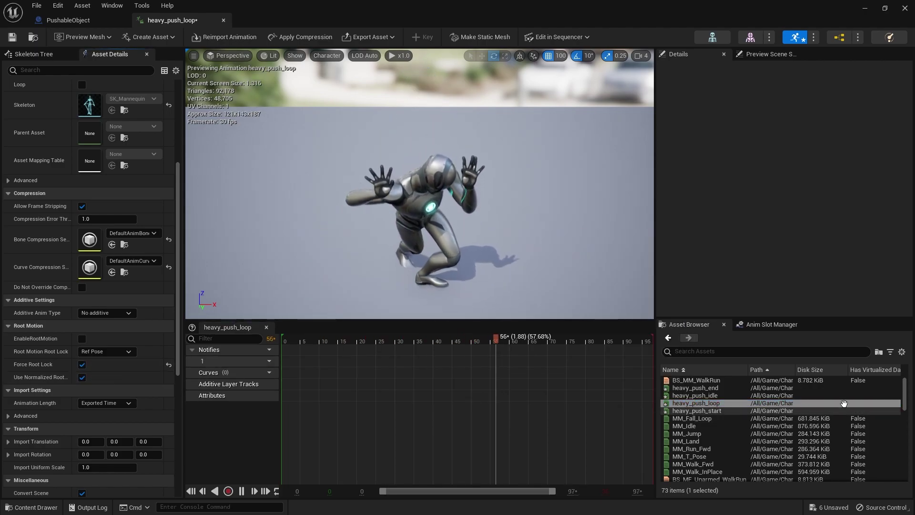
# Step: Enable Force Root Lock on the heavy_push_idle and heavy_push_end animations and save heavy_push_end
pyautogui.doubleClick(696, 395)
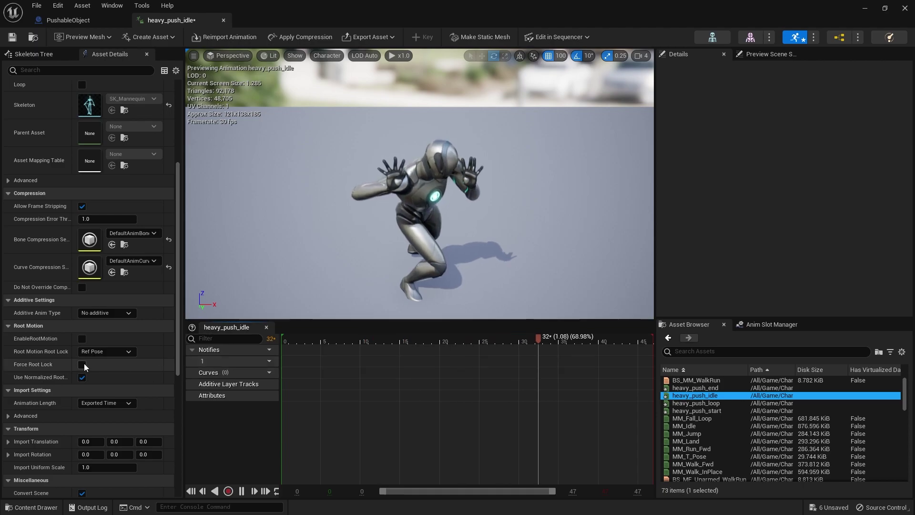
pyautogui.doubleClick(696, 387)
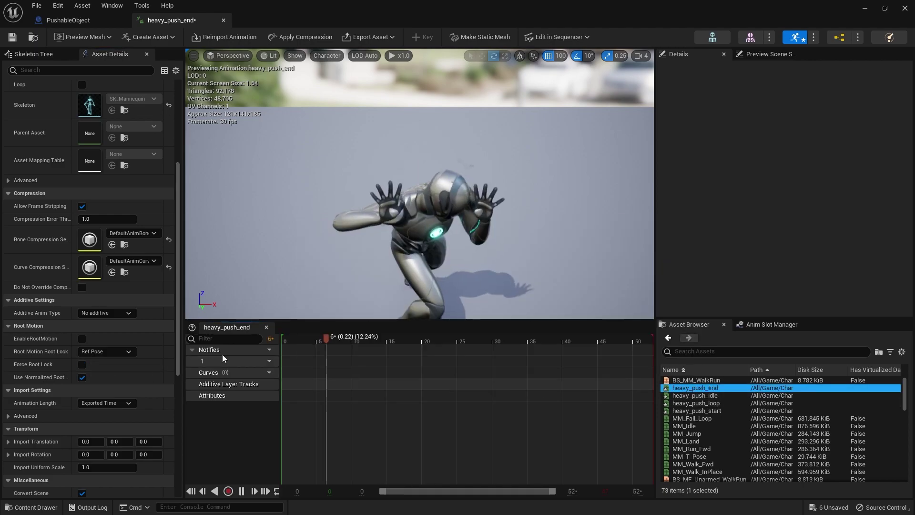
pyautogui.click(82, 365)
pyautogui.click(12, 37)
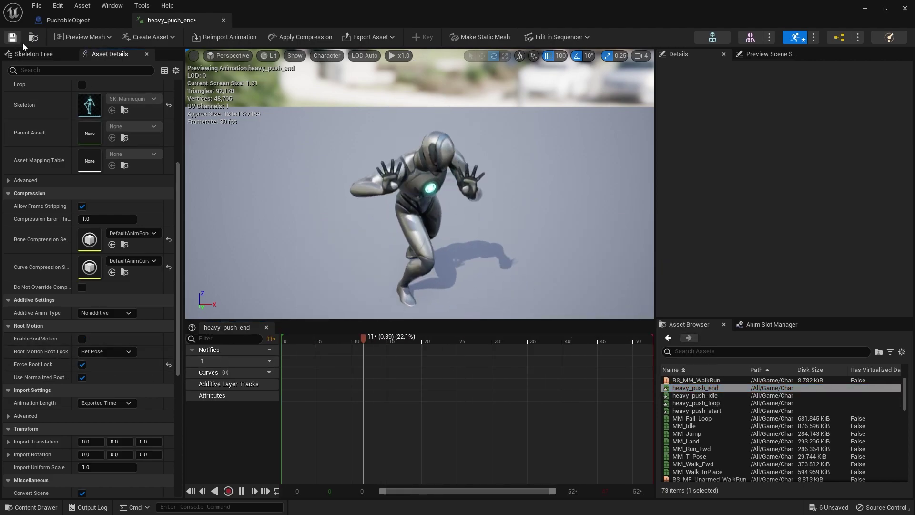
# Step: Close the heavy_push_end animation and the PushableObject blueprint editor to return to the level
pyautogui.click(223, 20)
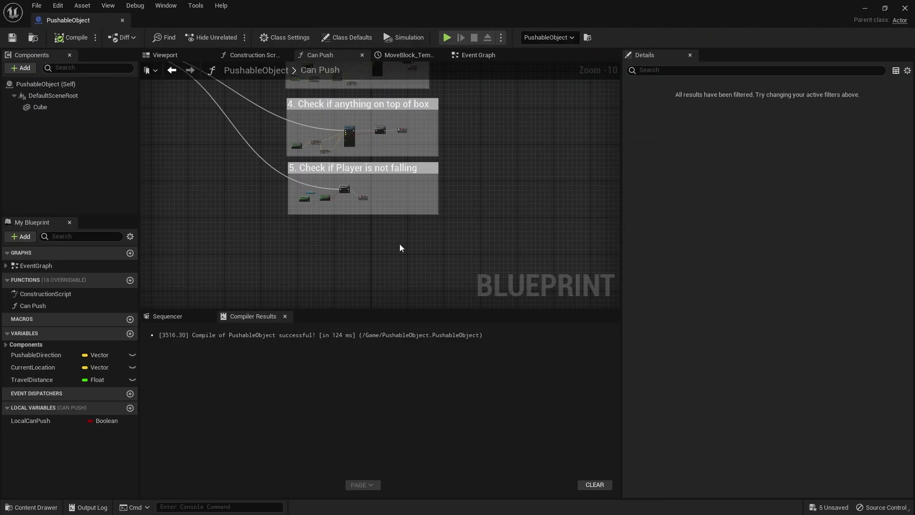
pyautogui.rightClick(393, 260)
pyautogui.press('Escape')
pyautogui.click(904, 8)
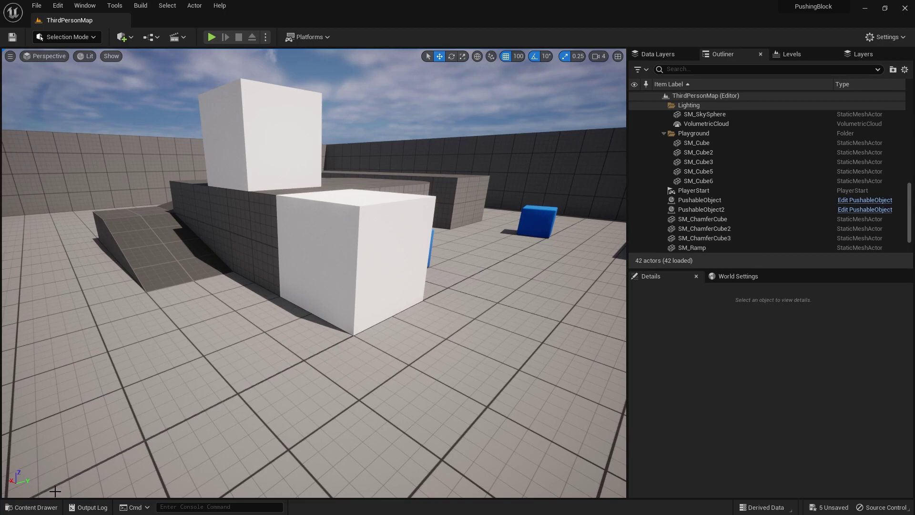
# Step: Create an animation montage from heavy_push_start in the Manny folder and name it PushMontage
pyautogui.click(32, 507)
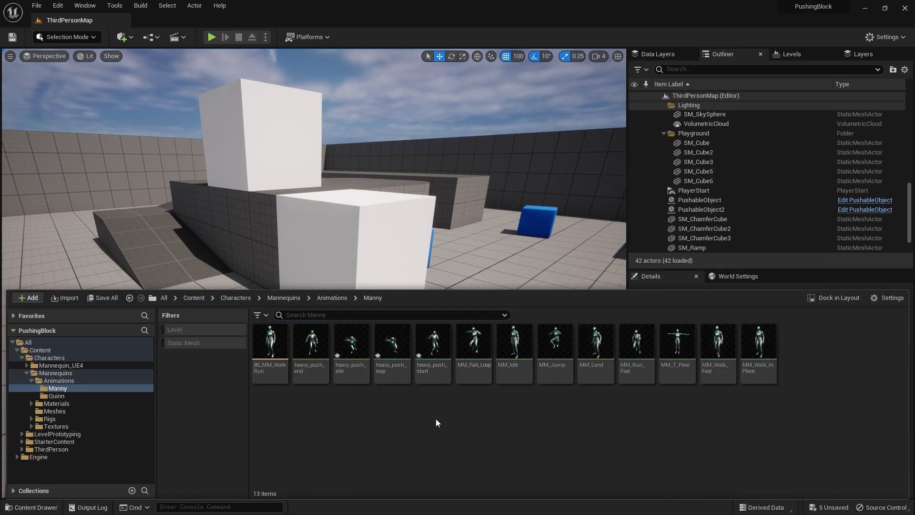
pyautogui.rightClick(430, 353)
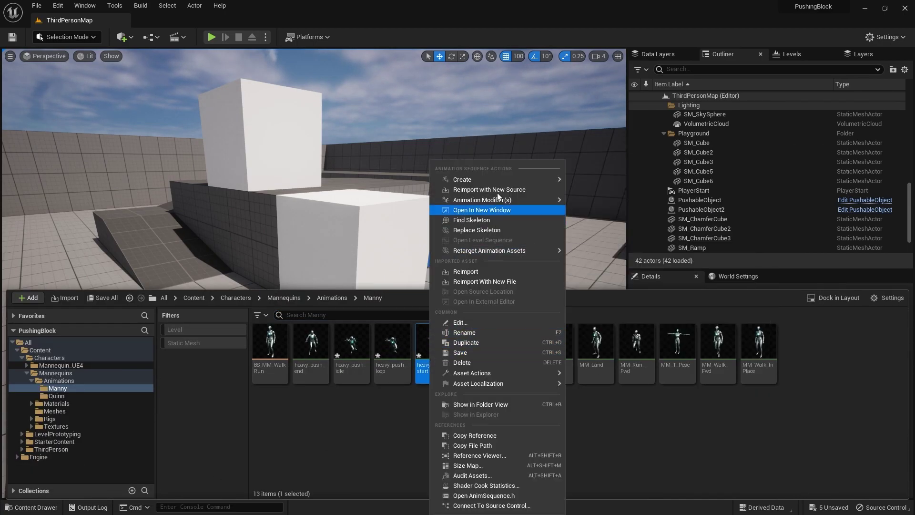
pyautogui.moveTo(496, 181)
pyautogui.click(612, 191)
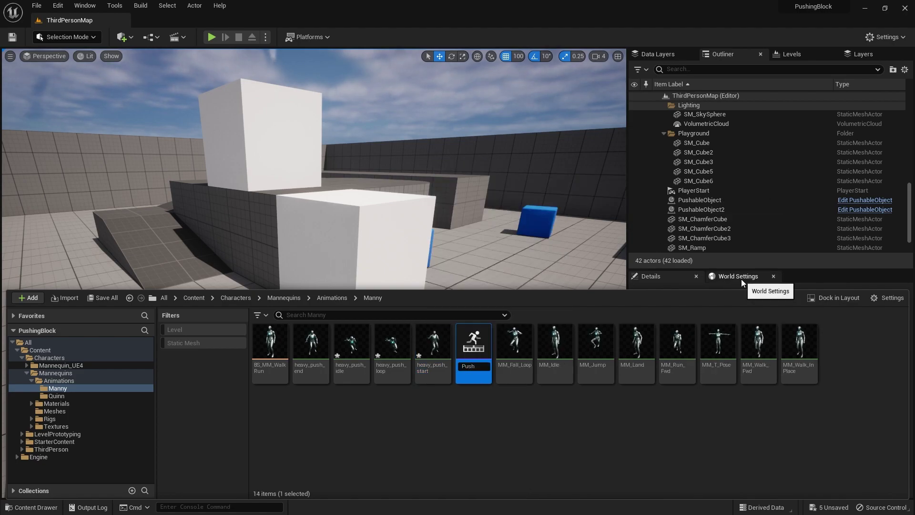
pyautogui.write('PushMontage')
pyautogui.press('Return')
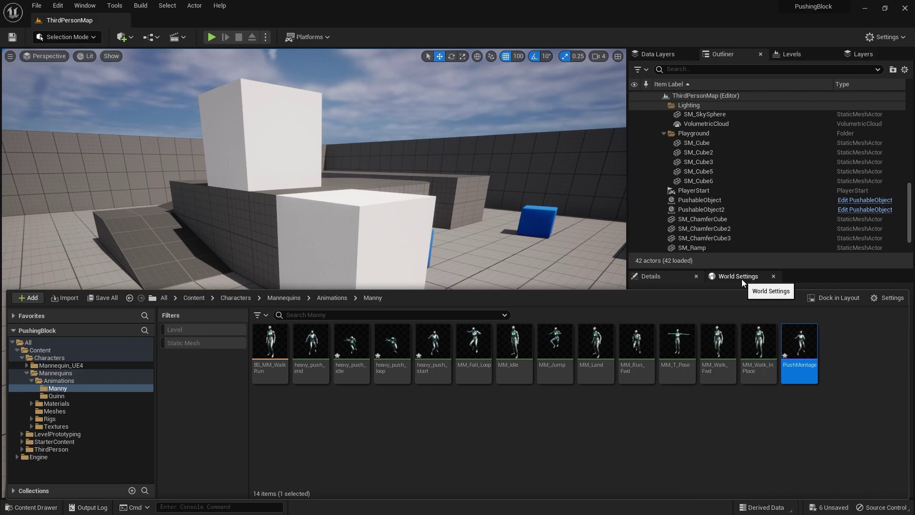
# Step: Open PushMontage and append the heavy_push_loop animation after heavy_push_start, scrubbing the timeline to preview the sequence
pyautogui.doubleClick(789, 344)
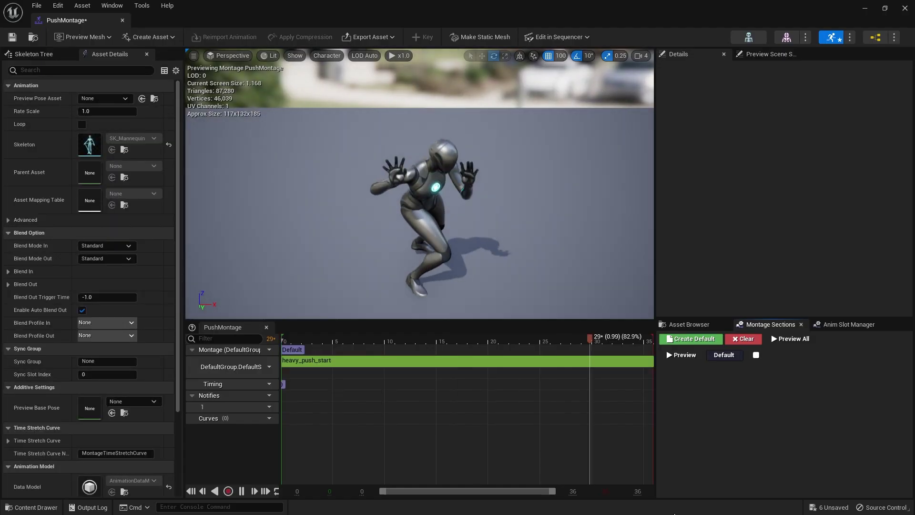
pyautogui.moveTo(301, 340); pyautogui.dragTo(399, 336)
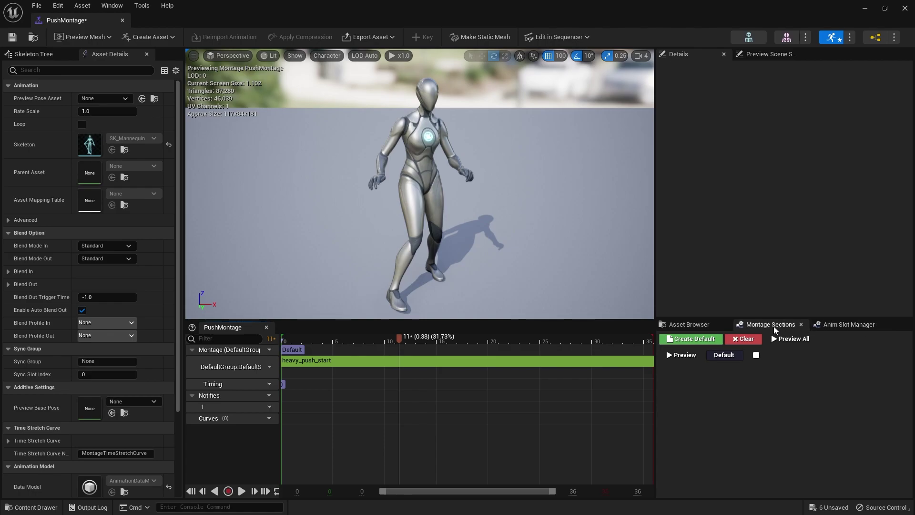
pyautogui.click(688, 324)
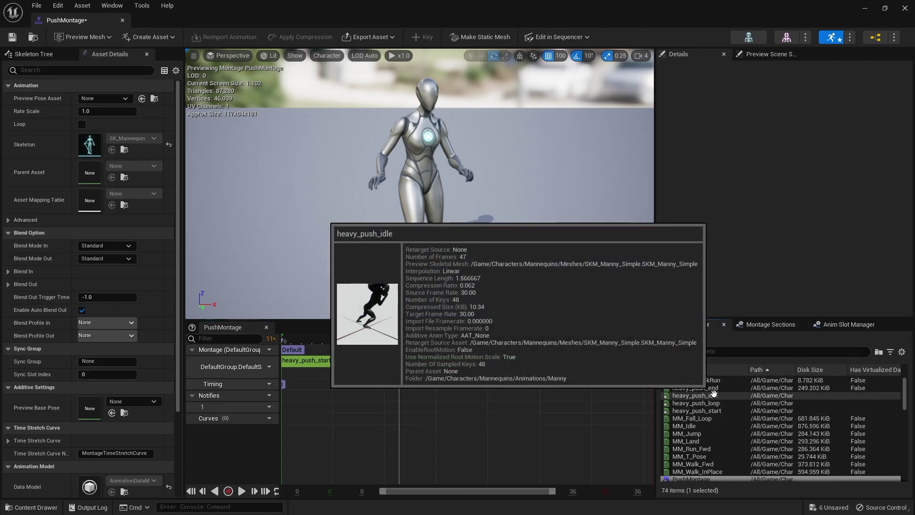
pyautogui.moveTo(700, 403); pyautogui.dragTo(462, 366)
pyautogui.moveTo(329, 342); pyautogui.dragTo(529, 345)
# Step: Add a montage section named Loop at the start of the heavy_push_loop clip
pyautogui.rightClick(384, 351)
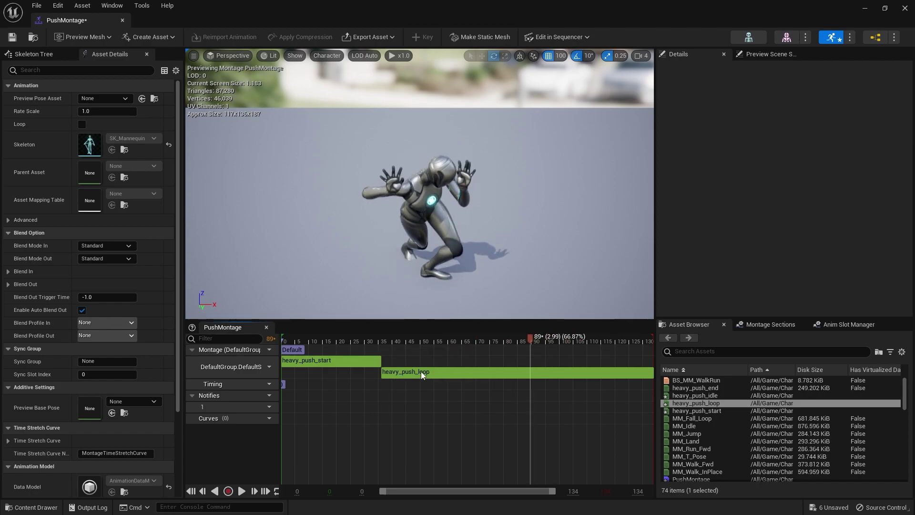
pyautogui.click(422, 370)
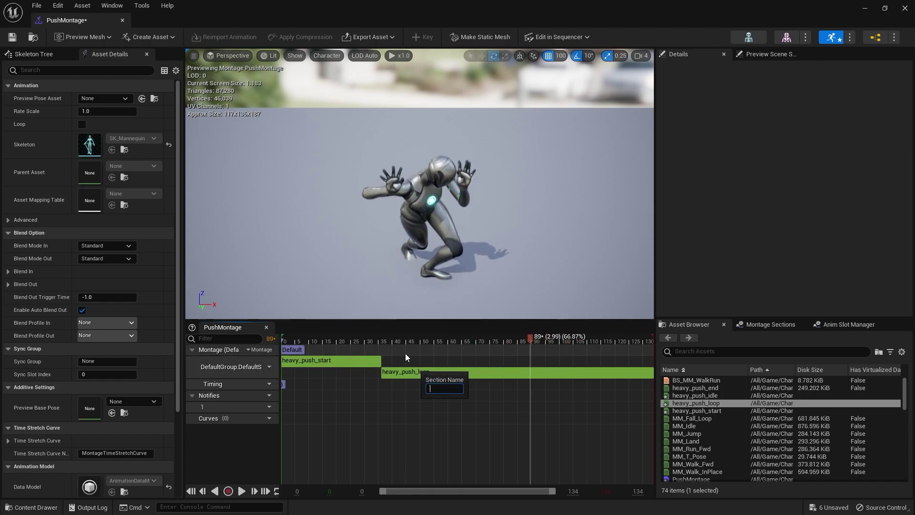
pyautogui.write('Loop')
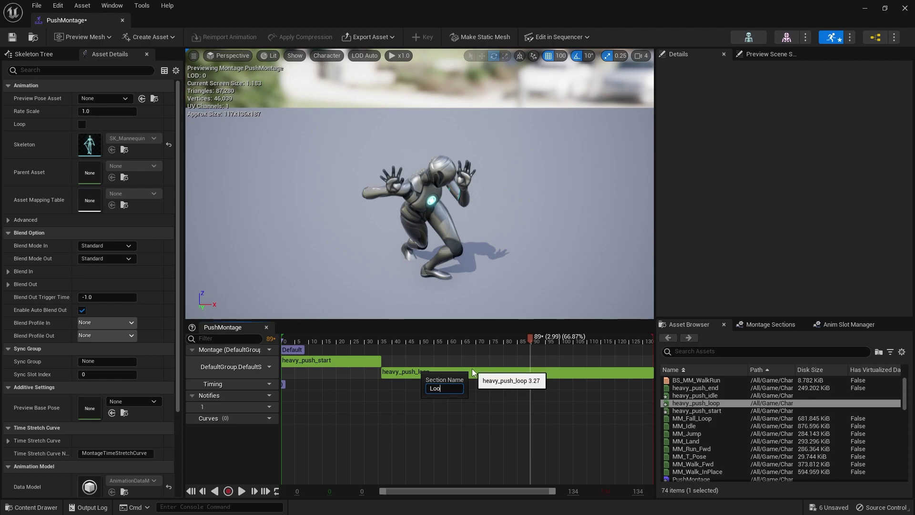
pyautogui.press('Return')
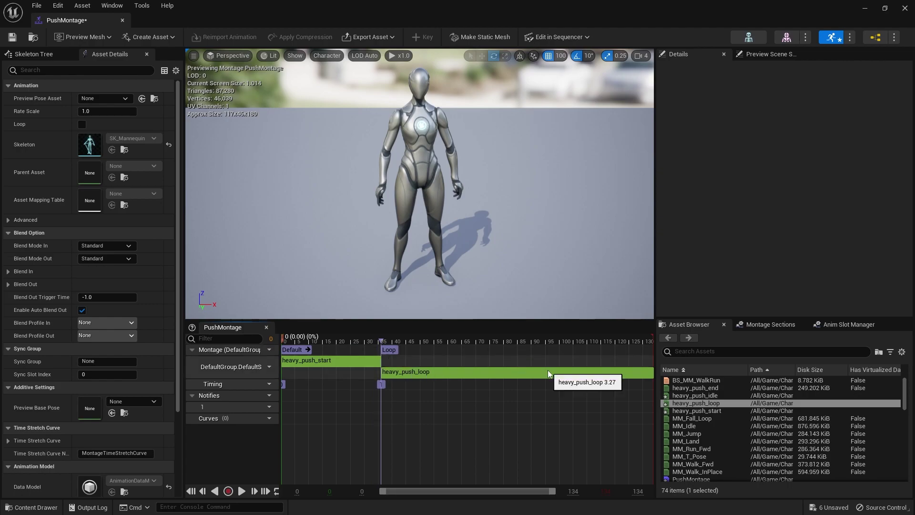
# Step: Append heavy_push_end after heavy_push_loop and add a montage section named End aligned with its start
pyautogui.moveTo(696, 388); pyautogui.dragTo(577, 370)
pyautogui.rightClick(553, 352)
pyautogui.click(586, 371)
pyautogui.write('End')
pyautogui.press('Return')
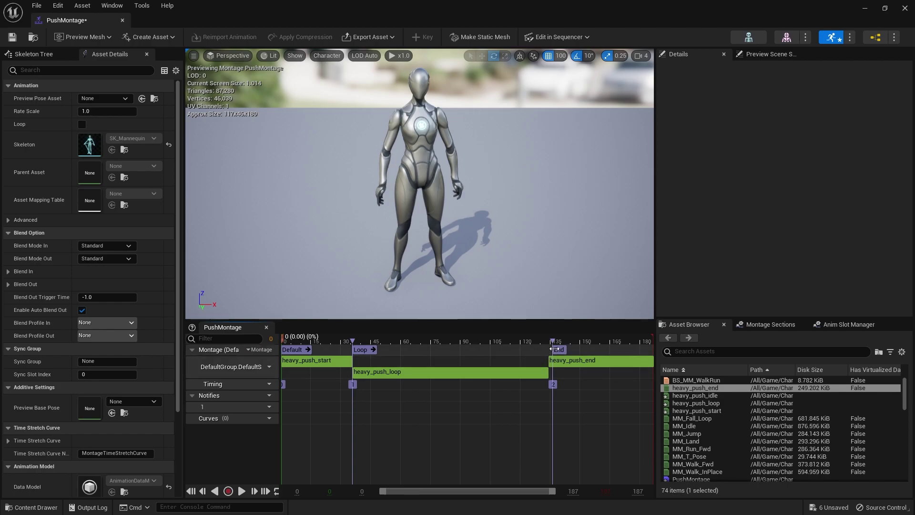
pyautogui.moveTo(551, 345)
pyautogui.mouseDown()
pyautogui.moveTo(572, 350)
pyautogui.moveTo(549, 356)
pyautogui.mouseUp()
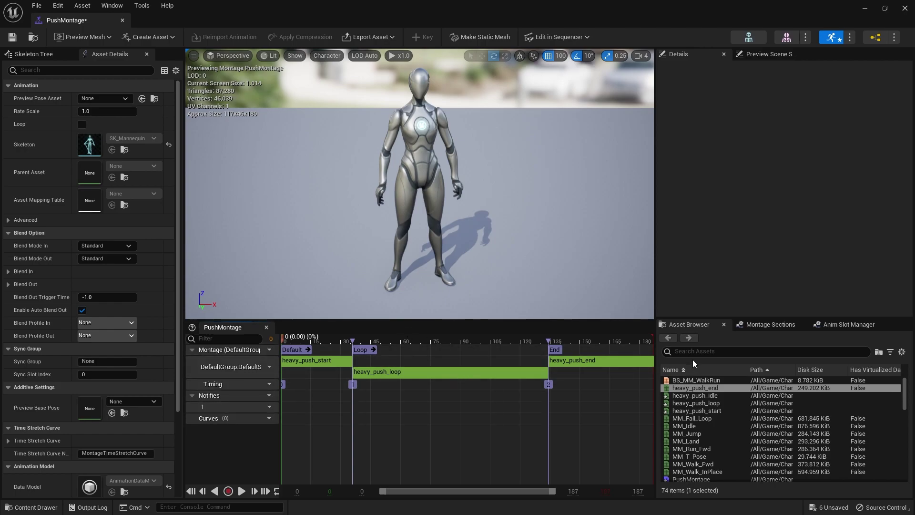
# Step: Clear the existing montage section links, then link Default to Loop and make Loop repeat itself, leaving End separate
pyautogui.click(772, 325)
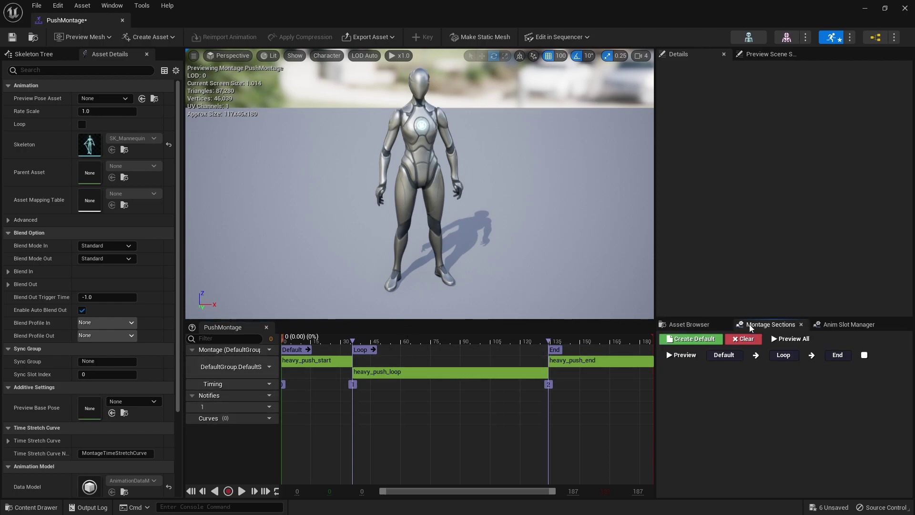
pyautogui.click(114, 6)
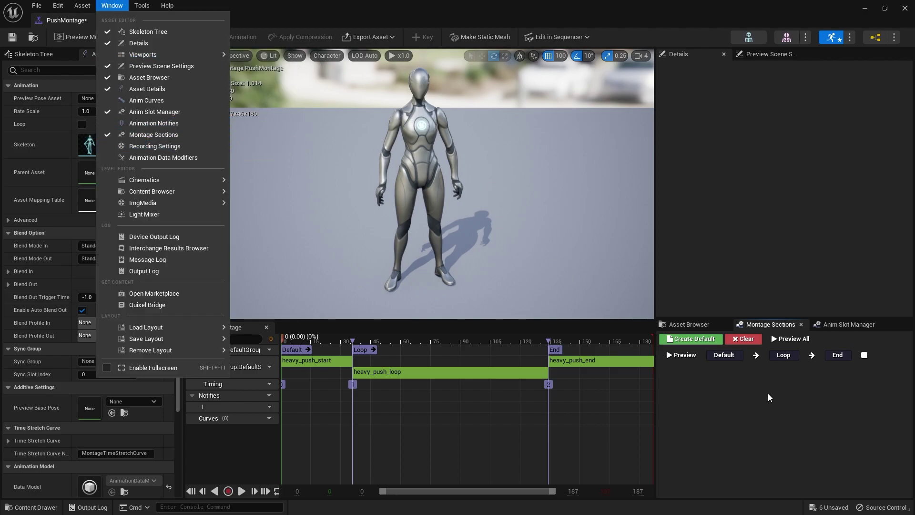
pyautogui.click(746, 359)
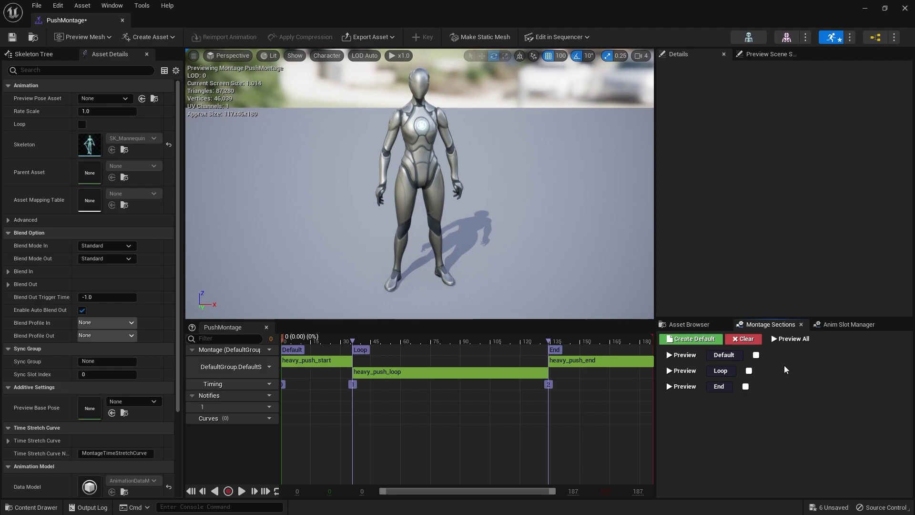
pyautogui.click(756, 356)
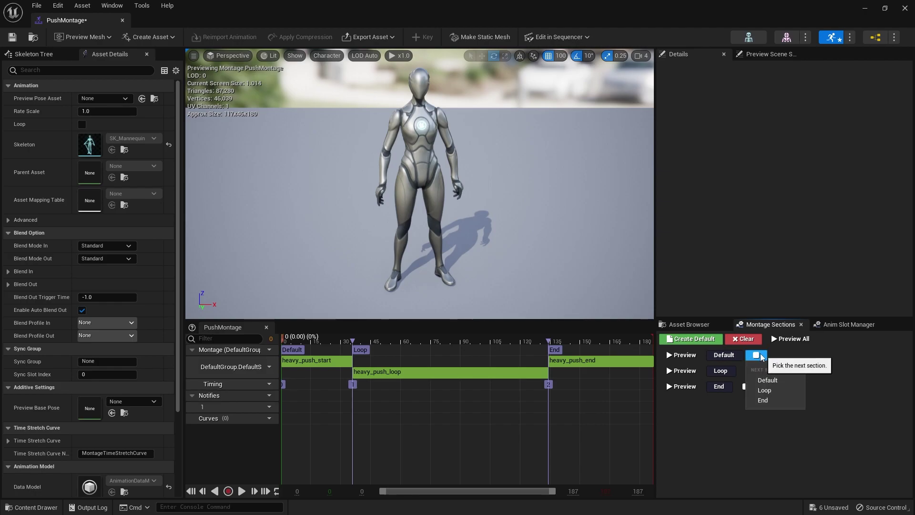
pyautogui.click(766, 389)
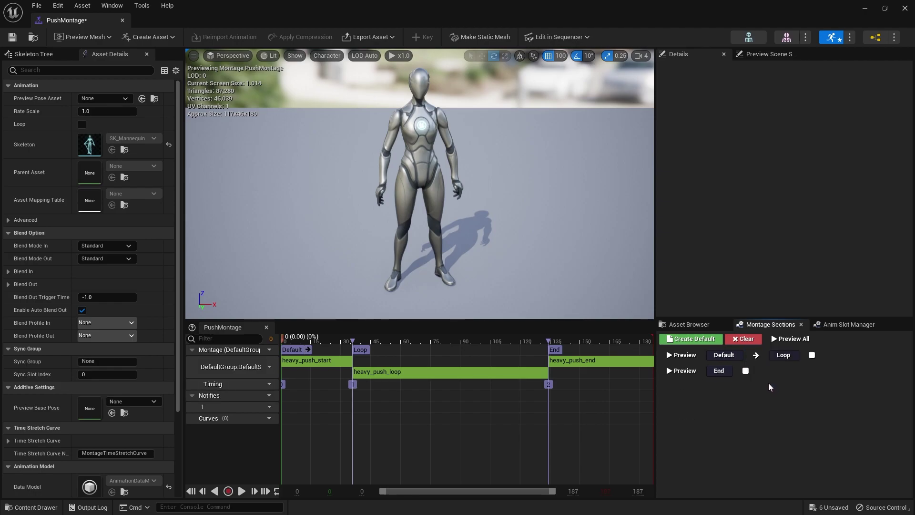
pyautogui.click(812, 356)
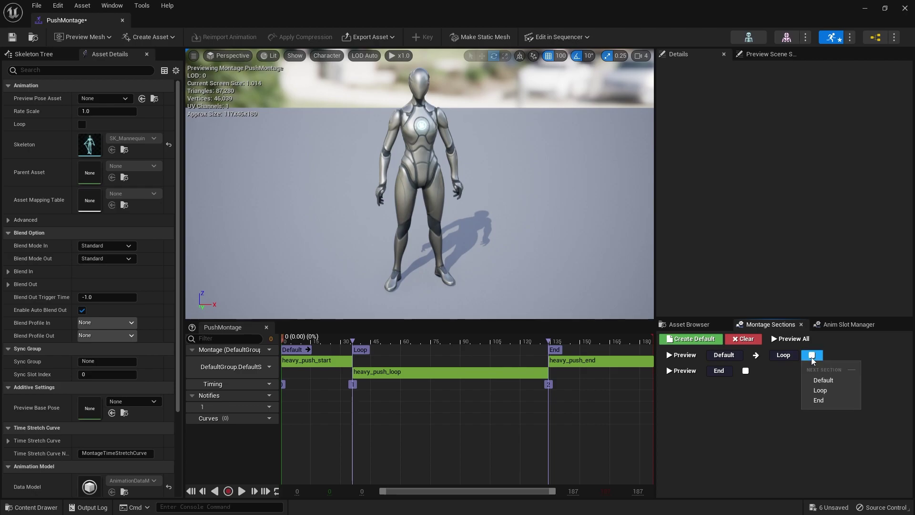
pyautogui.click(831, 391)
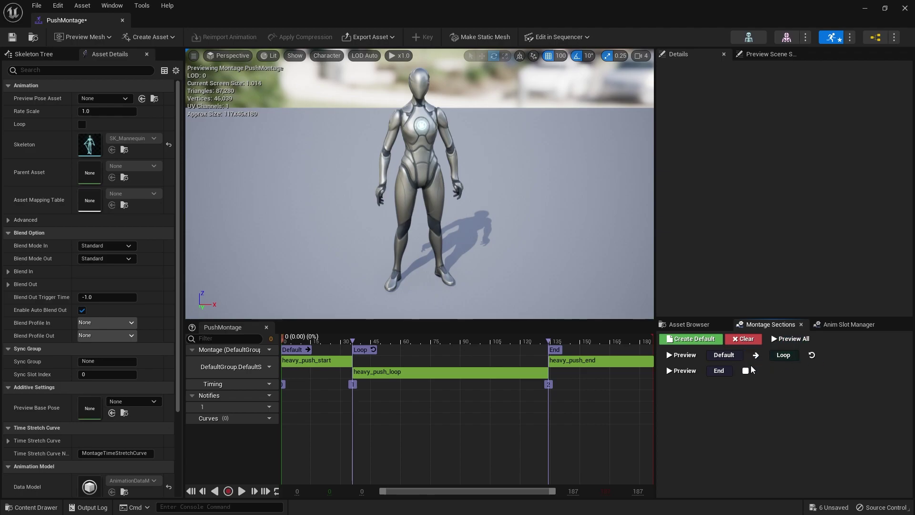
# Step: Play back the montage to preview the start clip and Loop section, and save PushMontage
pyautogui.click(242, 491)
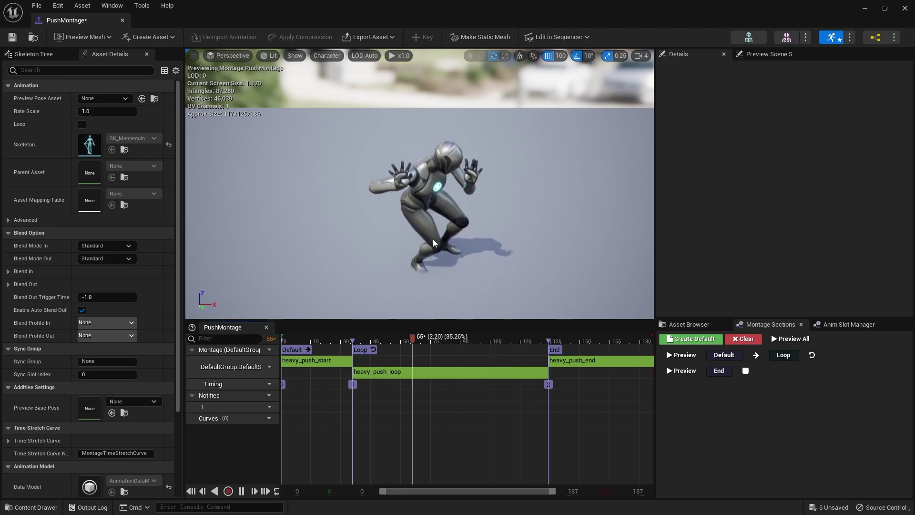
pyautogui.hotkey('ctrl', 's')
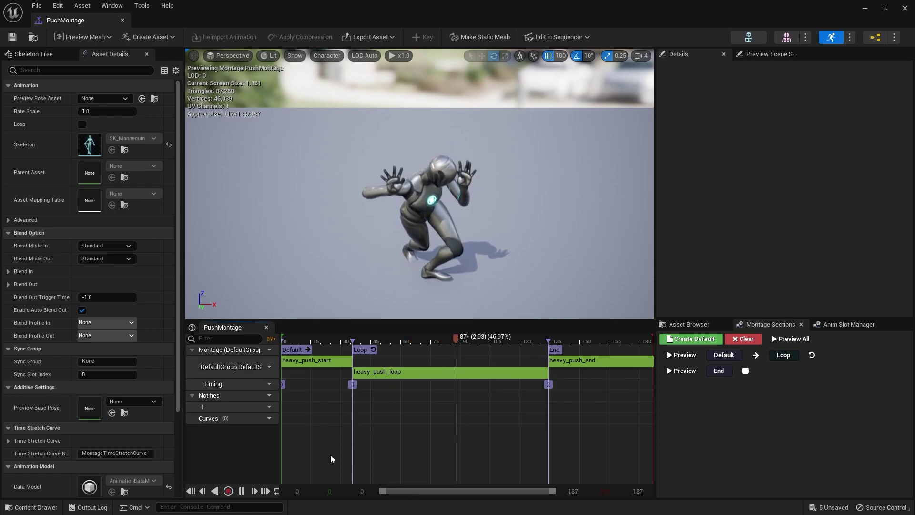
pyautogui.click(242, 491)
# Step: Add a Montage Notify at the start of the Loop section and give it a name marking the beginning of movement
pyautogui.moveTo(372, 340); pyautogui.dragTo(373, 400)
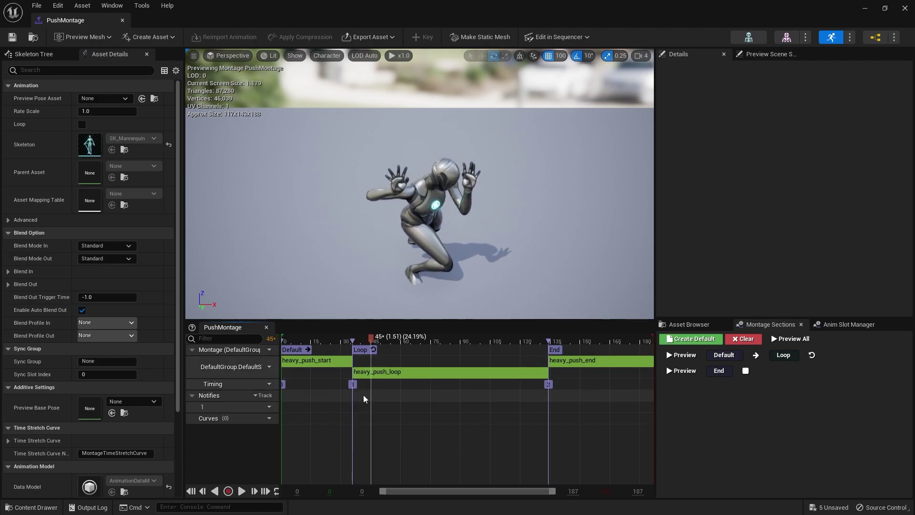
pyautogui.rightClick(363, 399)
pyautogui.rightClick(360, 408)
pyautogui.moveTo(386, 428)
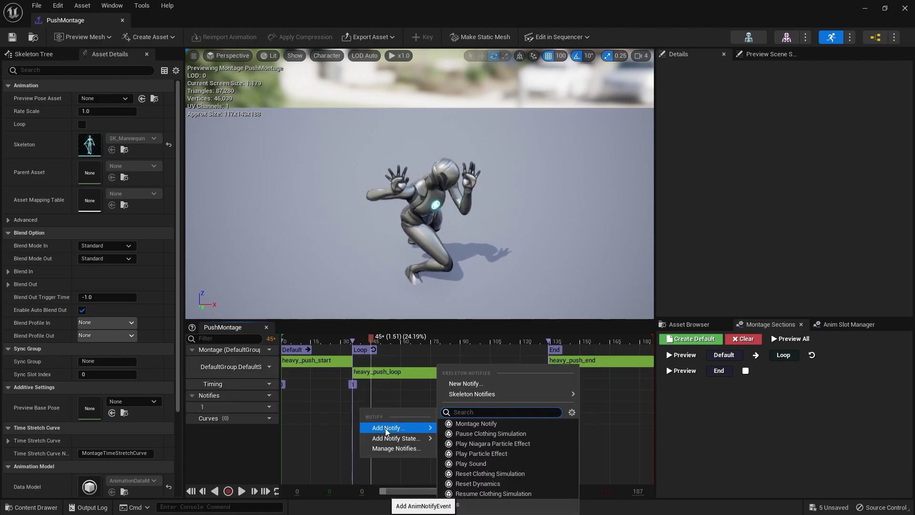
pyautogui.click(476, 426)
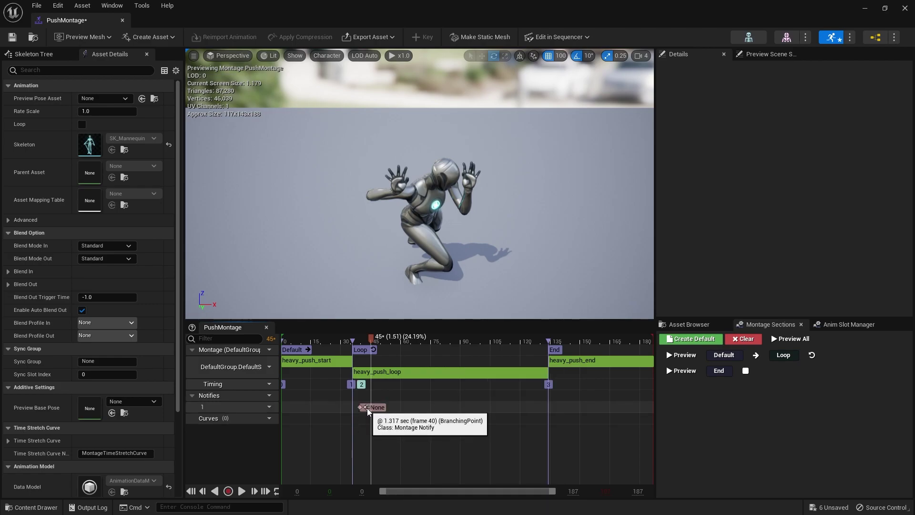
pyautogui.moveTo(370, 410); pyautogui.dragTo(367, 410)
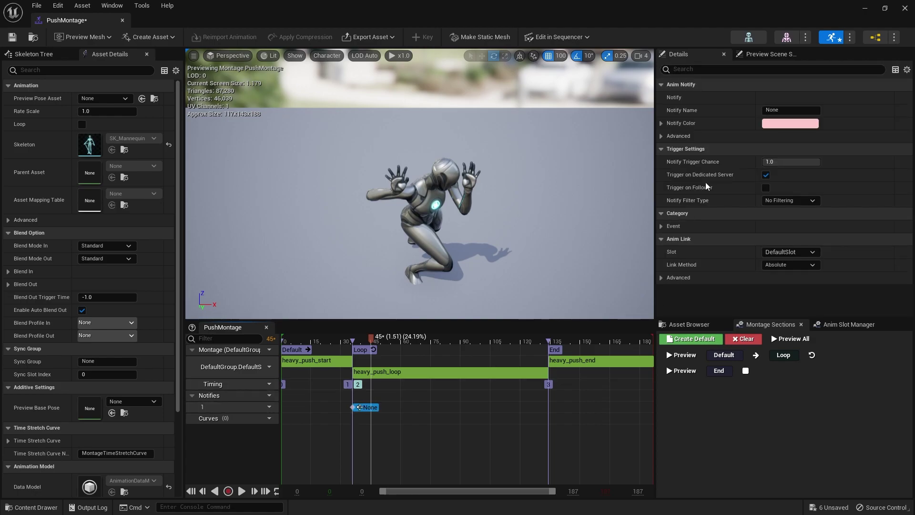
pyautogui.click(791, 110)
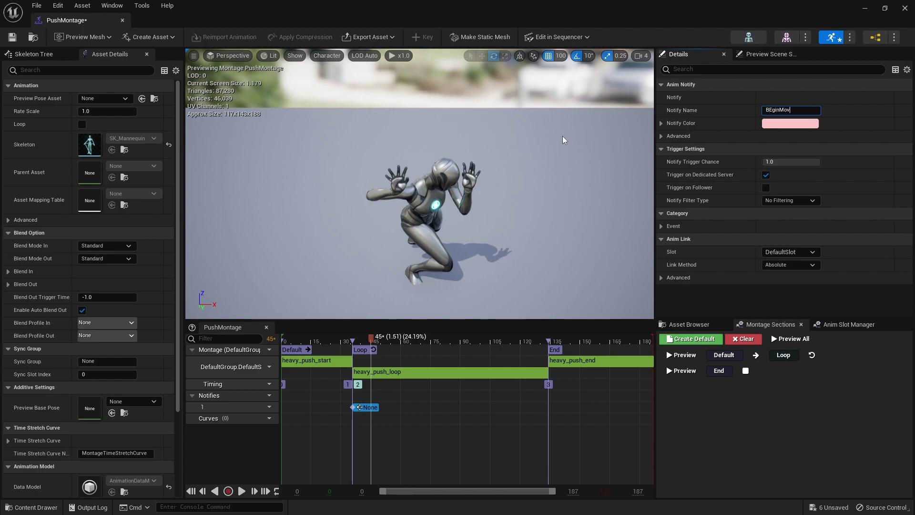
pyautogui.click(793, 110)
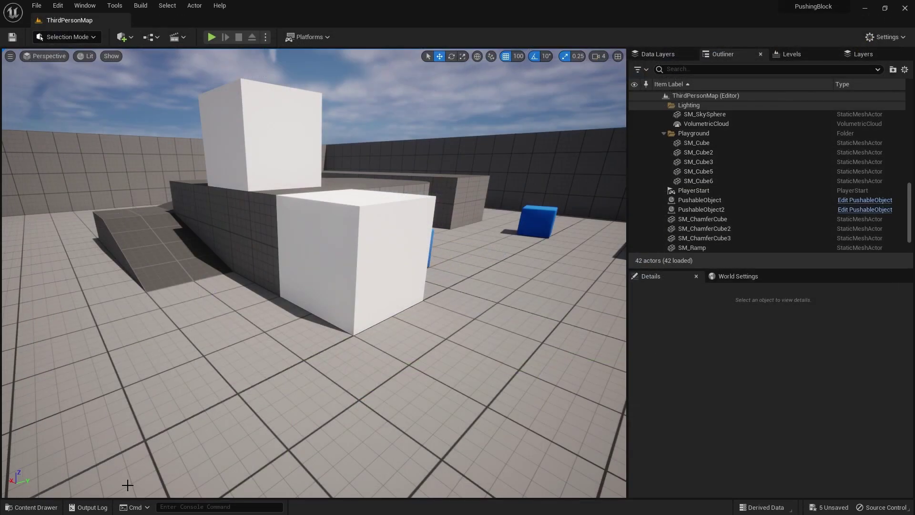
# Step: Open the Event Graph of the PushableObject blueprint from the level
pyautogui.click(34, 507)
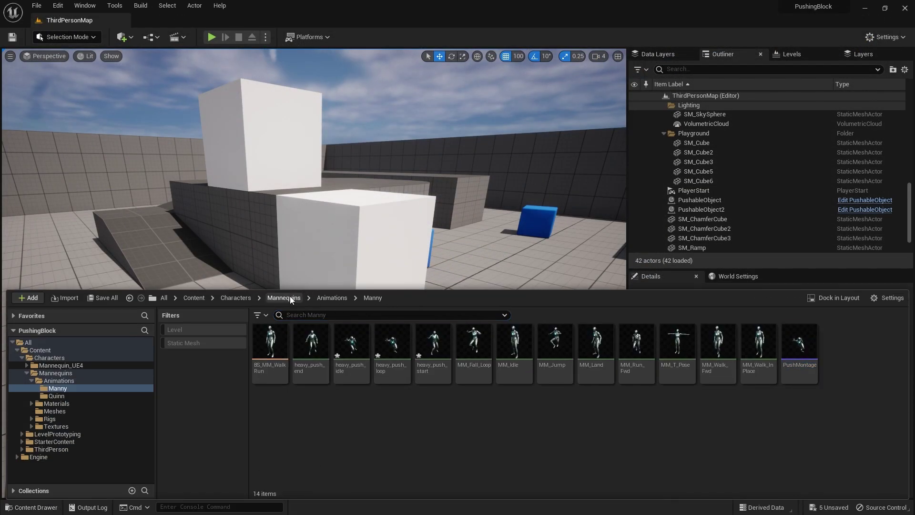
pyautogui.click(873, 204)
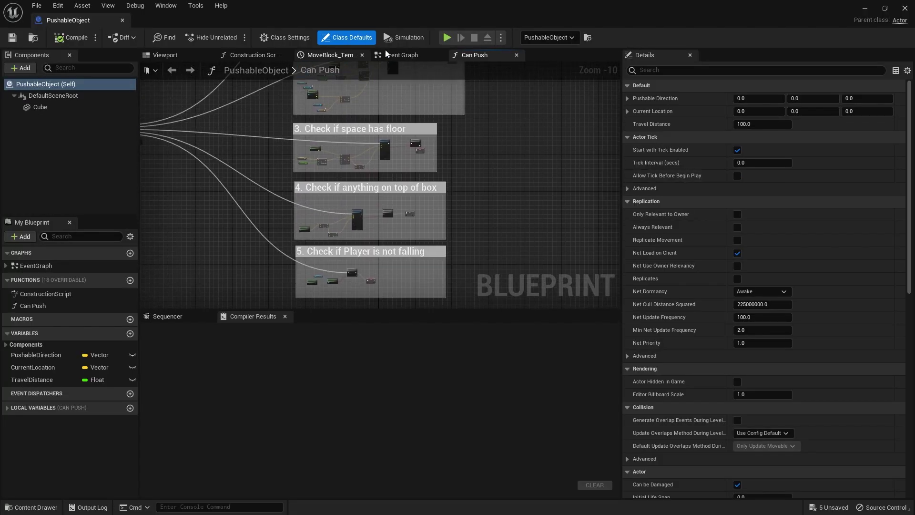
pyautogui.click(387, 55)
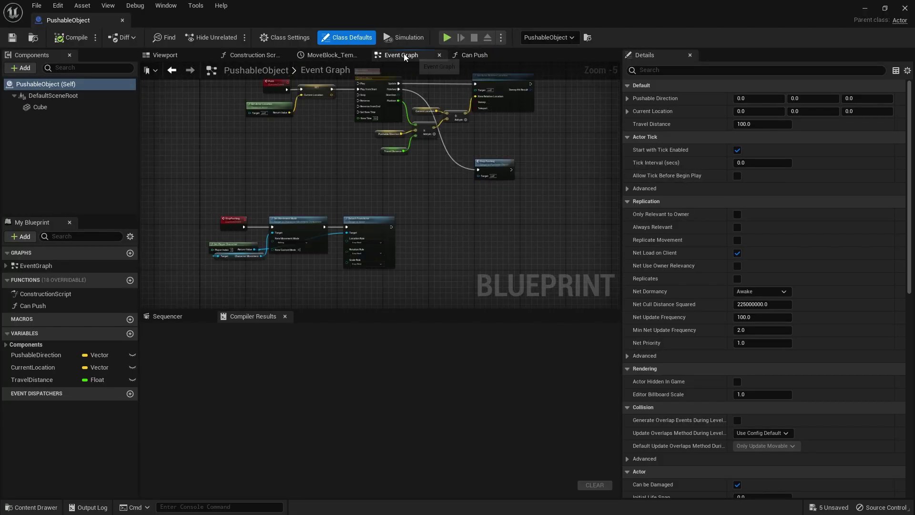
# Step: Move the Push call farther from Attach Actor To Actor to make room for new nodes between them
pyautogui.scroll(4, 288, 192)
pyautogui.scroll(2, 468, 192)
pyautogui.moveTo(609, 205); pyautogui.dragTo(259, 192, button='right')
pyautogui.moveTo(401, 193); pyautogui.dragTo(209, 208, button='right')
pyautogui.moveTo(372, 167); pyautogui.dragTo(220, 154, button='right')
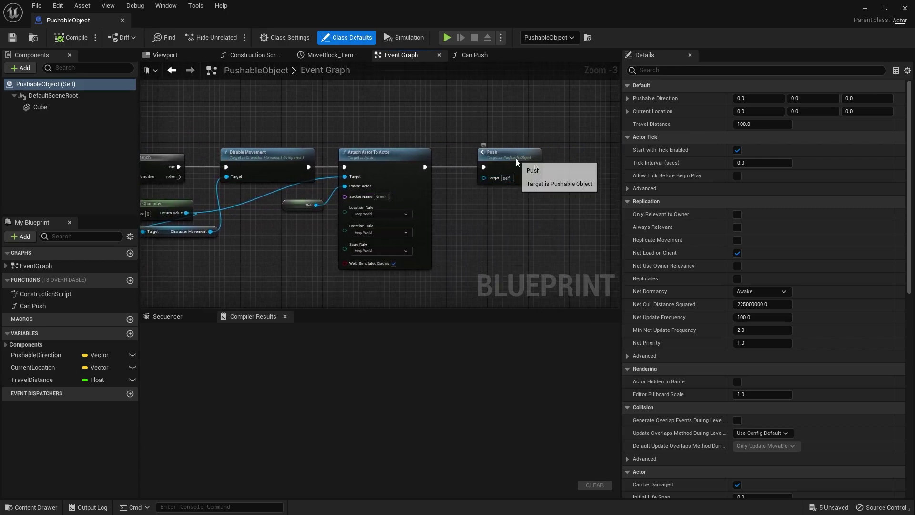
pyautogui.click(523, 174)
pyautogui.moveTo(523, 173); pyautogui.dragTo(257, 162, button='right')
pyautogui.moveTo(276, 146); pyautogui.dragTo(504, 191)
# Step: Place a copy of Get Player Character beside Attach Actor To Actor and get the Mesh from its Return Value
pyautogui.scroll(3, 398, 192)
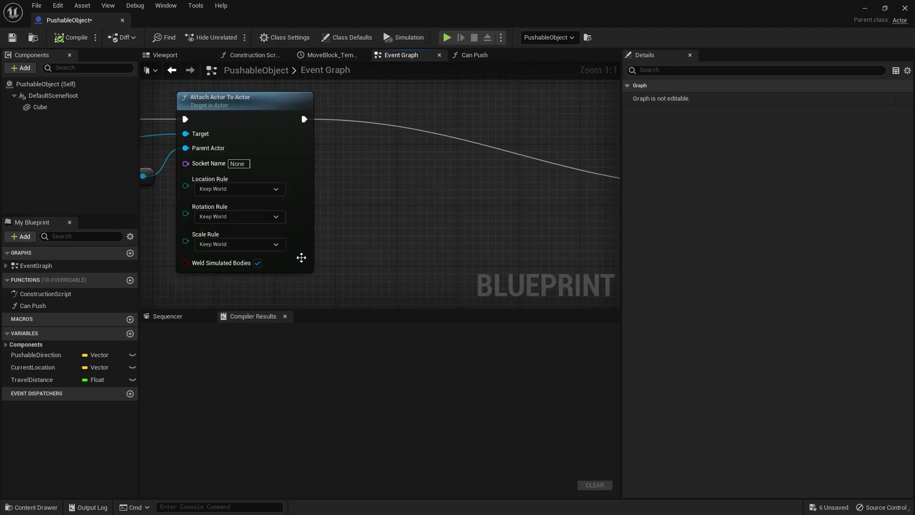
pyautogui.moveTo(272, 269); pyautogui.dragTo(399, 211, button='right')
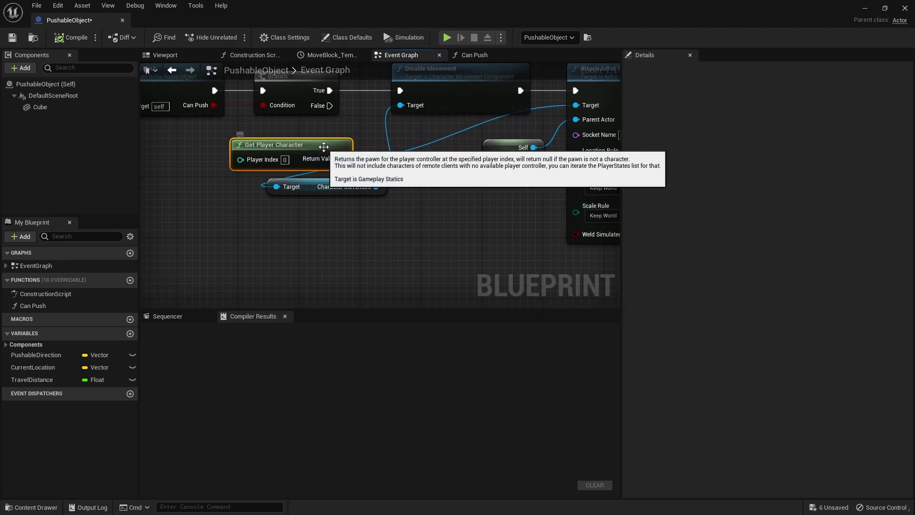
pyautogui.moveTo(334, 164); pyautogui.dragTo(342, 187, button='right')
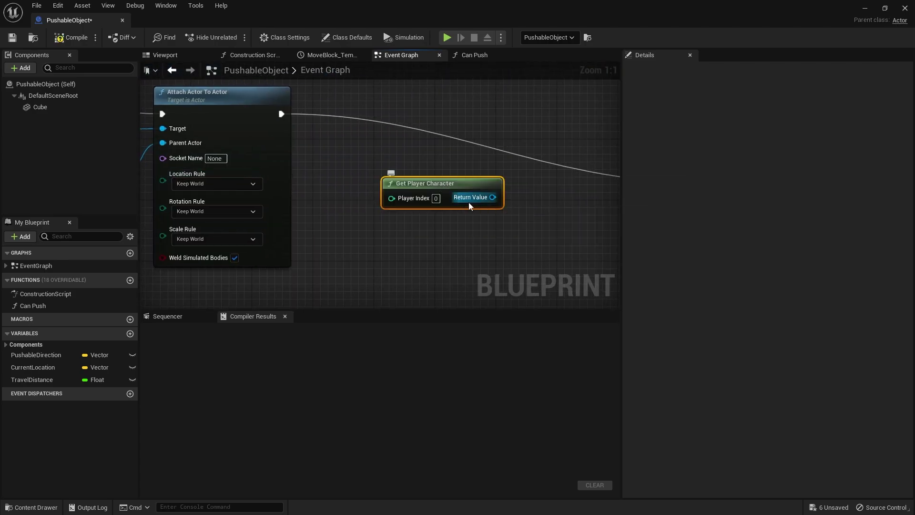
pyautogui.moveTo(480, 202); pyautogui.dragTo(398, 229)
pyautogui.write('mesh')
pyautogui.press('Return')
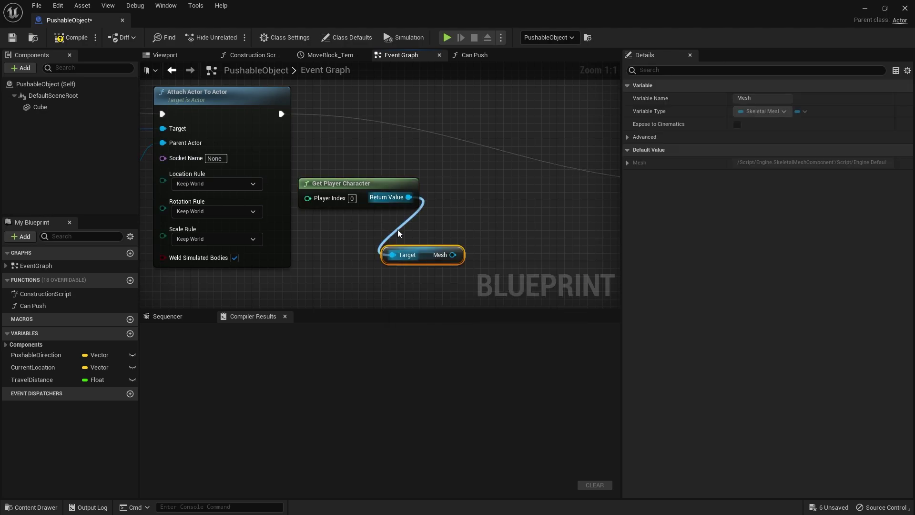
# Step: Add a Play Montage node fed by the character's Mesh, run it after Attach Actor To Actor, and set Montage to Play to PushMontage
pyautogui.moveTo(419, 255); pyautogui.dragTo(495, 170)
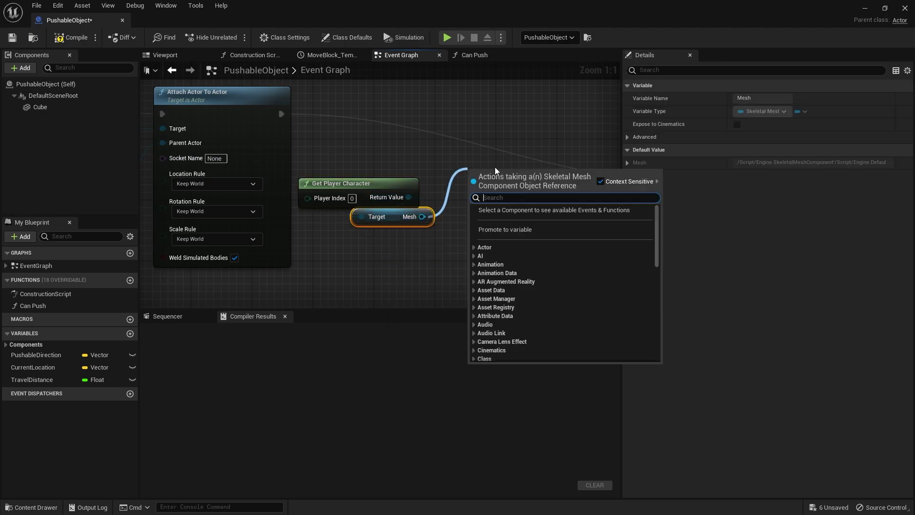
pyautogui.write('play monta')
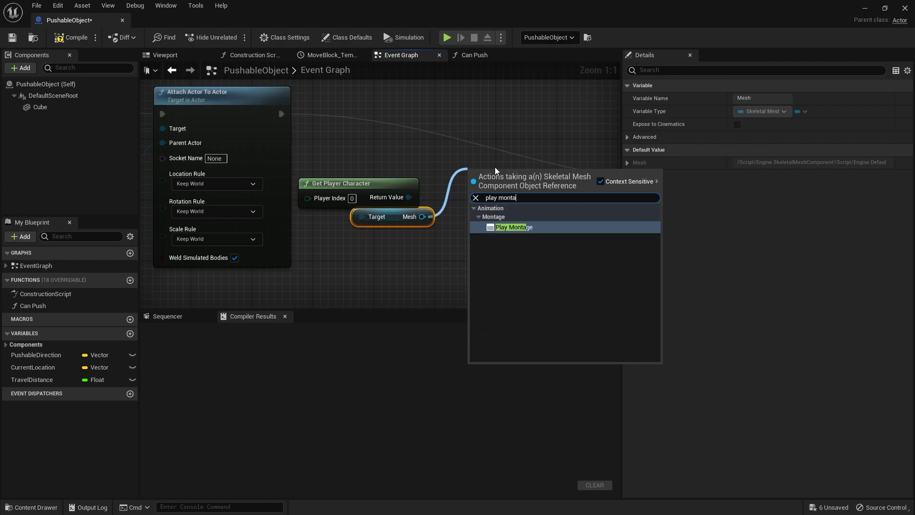
pyautogui.press('Return')
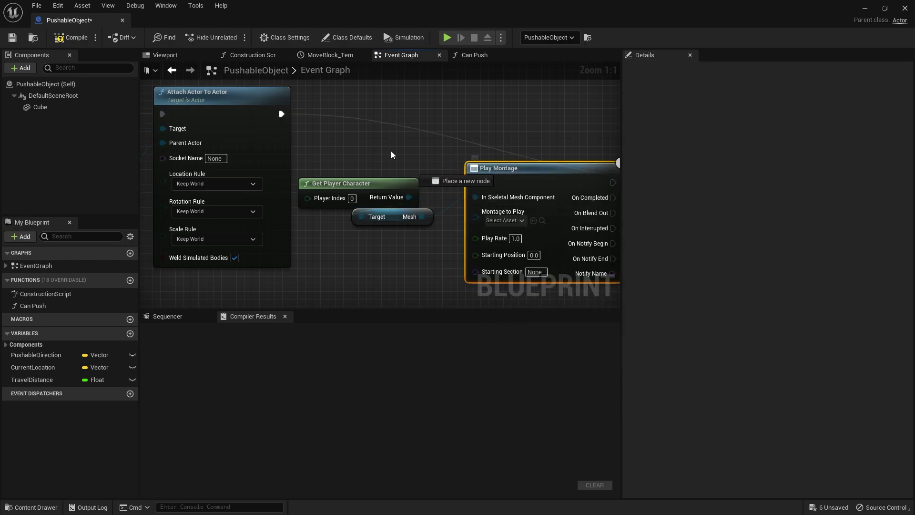
pyautogui.moveTo(278, 113); pyautogui.dragTo(280, 115)
pyautogui.click(509, 220)
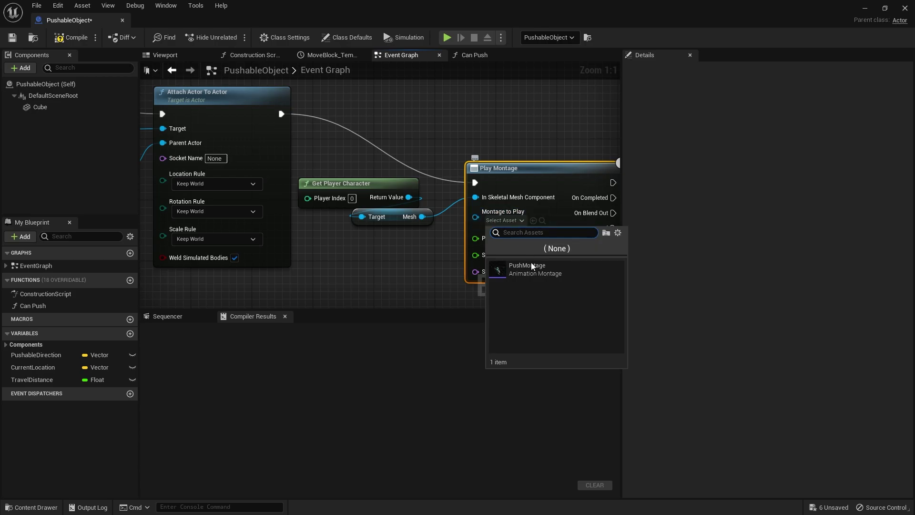
pyautogui.click(531, 270)
# Step: Connect Play Montage's On Notify Begin output to the Push call and compile the blueprint
pyautogui.moveTo(619, 199); pyautogui.dragTo(362, 170, button='right')
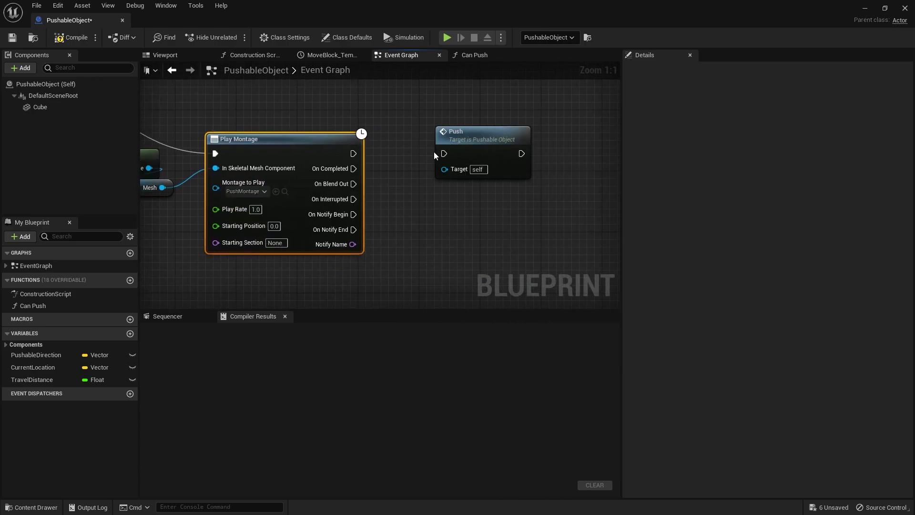
pyautogui.moveTo(479, 131); pyautogui.dragTo(479, 177)
pyautogui.moveTo(353, 214); pyautogui.dragTo(474, 207)
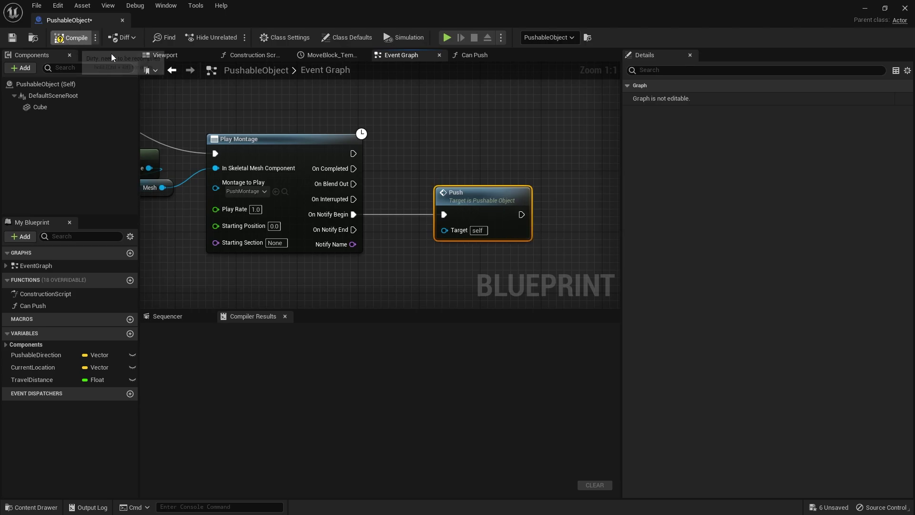
pyautogui.click(72, 37)
pyautogui.scroll(-2, 279, 266)
pyautogui.moveTo(279, 266); pyautogui.dragTo(459, 247, button='right')
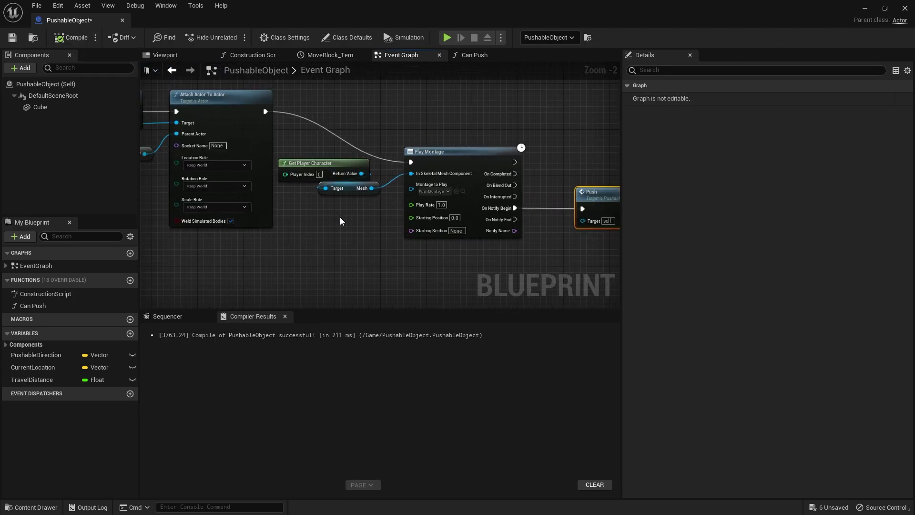
pyautogui.moveTo(340, 221); pyautogui.dragTo(274, 162, button='right')
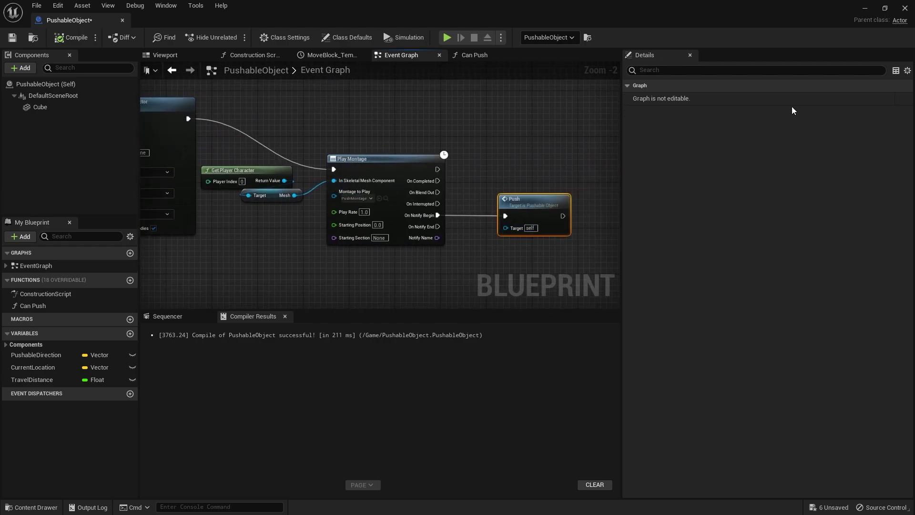
# Step: Play the level and push the white block with the character to test the push montage, ending the session after the check
pyautogui.click(864, 9)
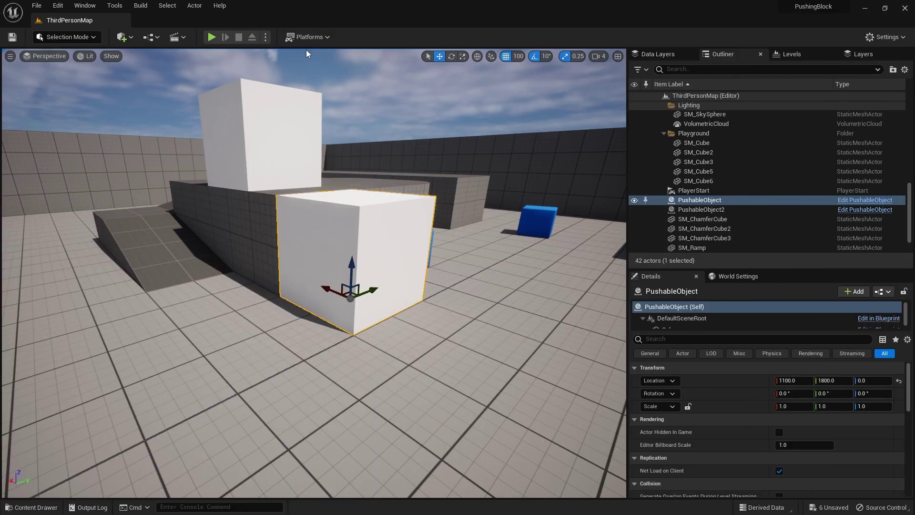
pyautogui.click(211, 37)
pyautogui.press('w')
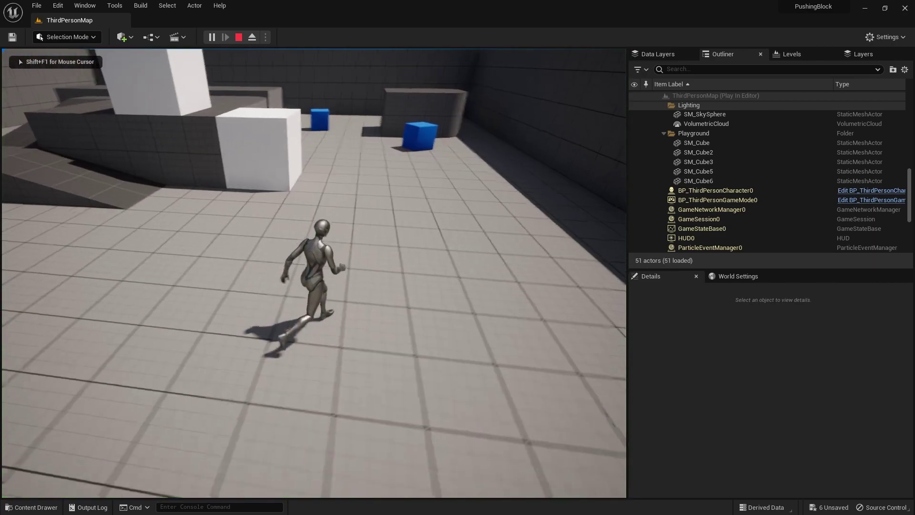
pyautogui.press('w')
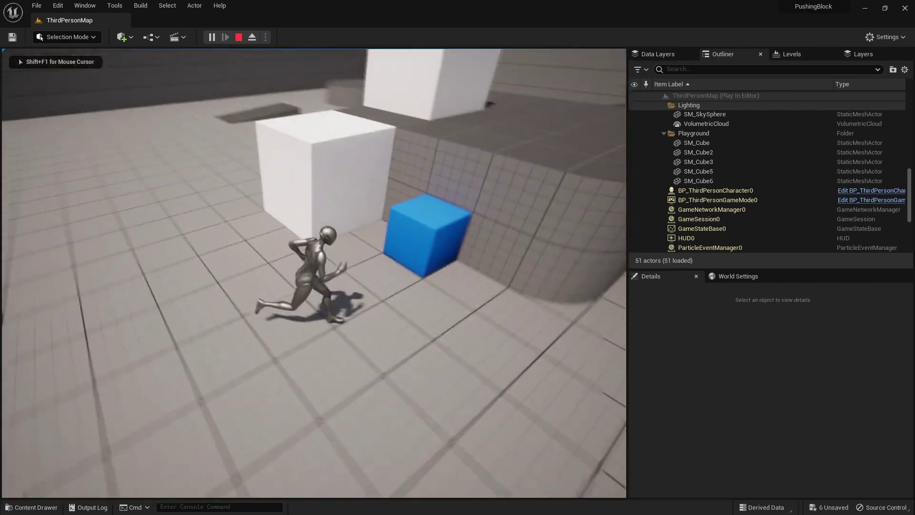
pyautogui.press('w')
pyautogui.press('e')
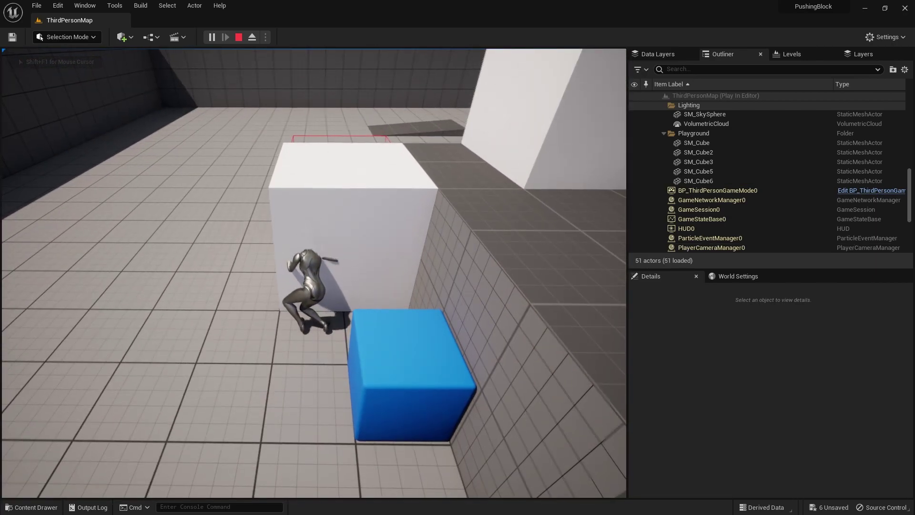
pyautogui.press('w')
pyautogui.press('w')
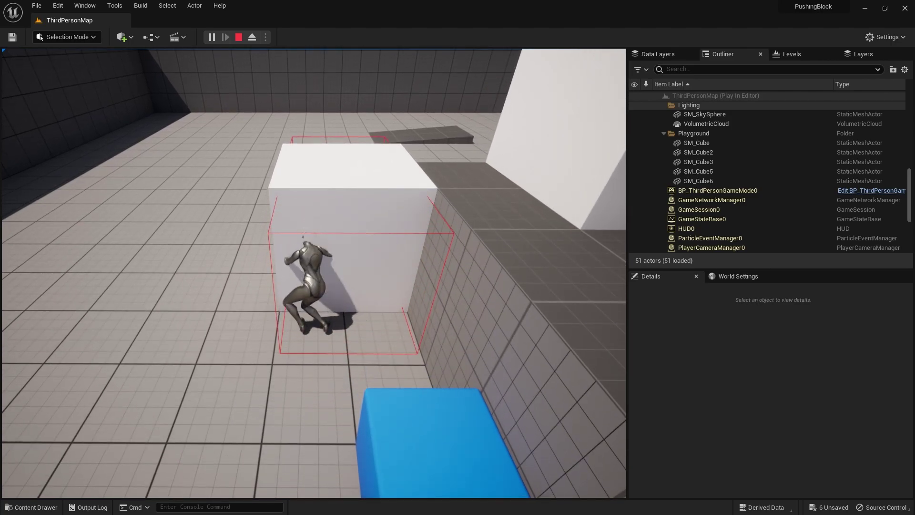
pyautogui.press('w')
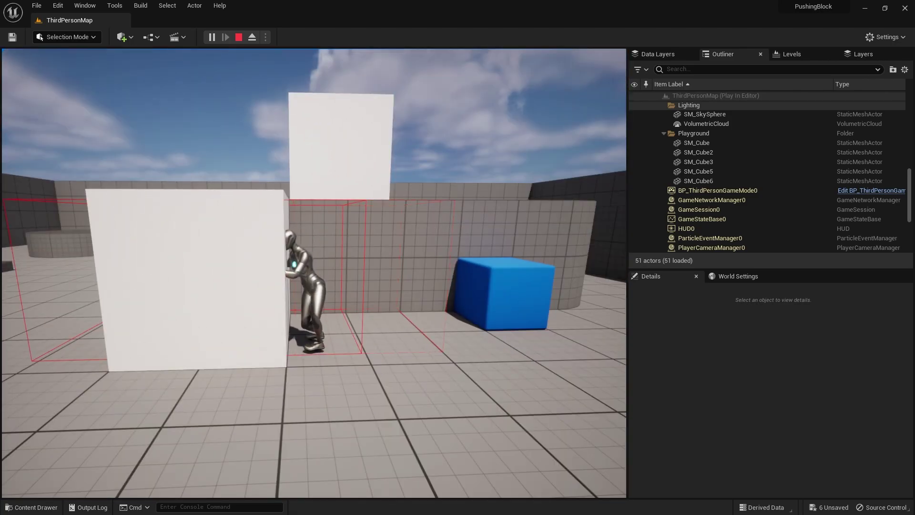
pyautogui.press('w')
pyautogui.press('e')
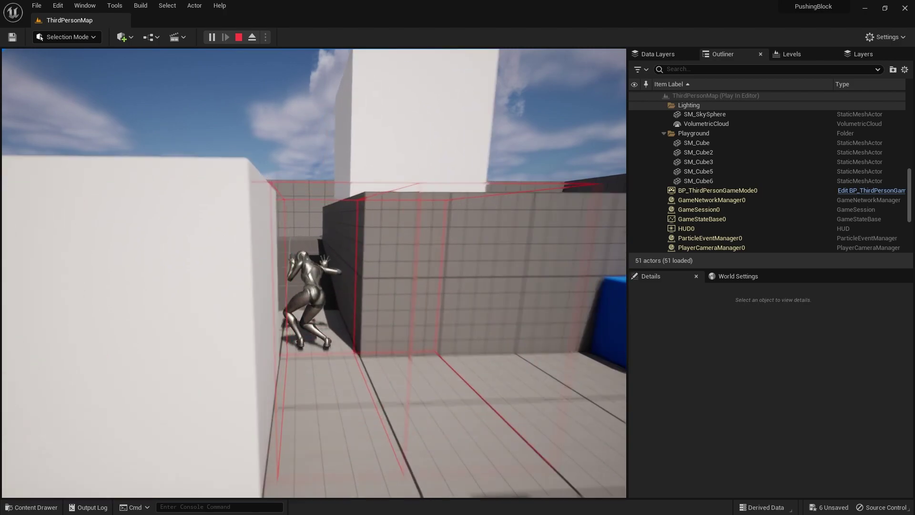
pyautogui.press('Escape')
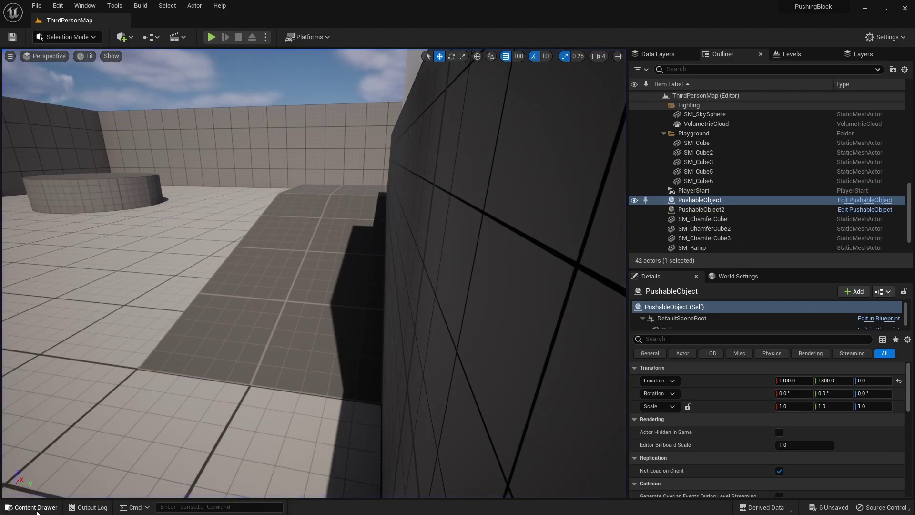
# Step: Return to the PushableObject Event Graph and spread Get Player Character and Mesh away from Play Montage to make room
pyautogui.click(34, 509)
pyautogui.click(863, 210)
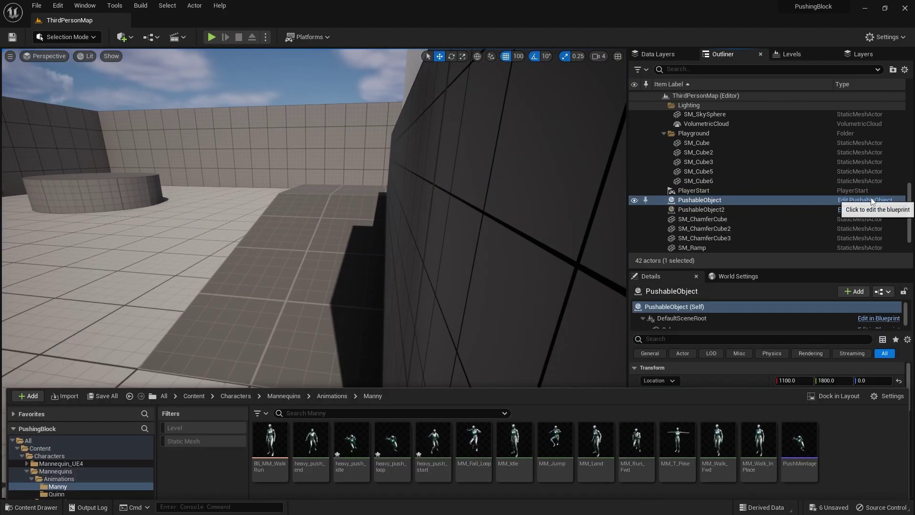
pyautogui.moveTo(518, 268); pyautogui.dragTo(275, 156)
pyautogui.moveTo(363, 160); pyautogui.dragTo(500, 190)
pyautogui.scroll(2, 362, 225)
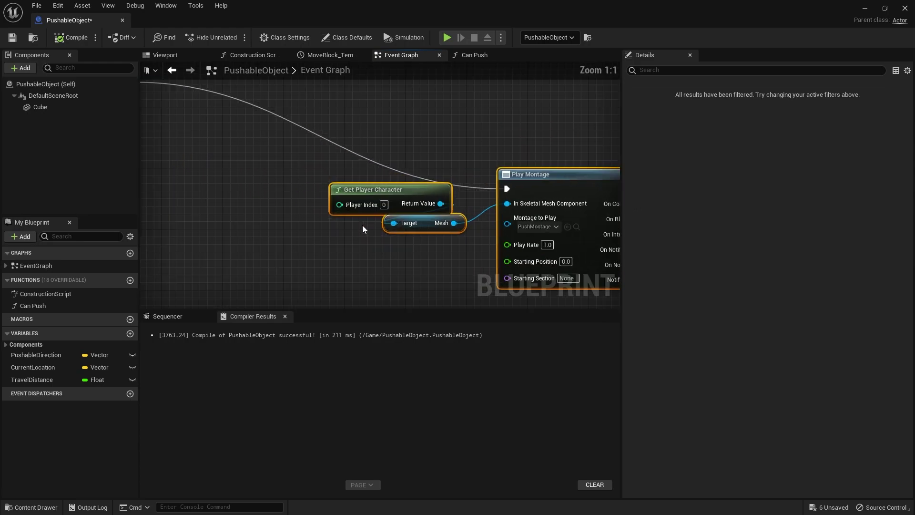
pyautogui.moveTo(431, 190); pyautogui.dragTo(256, 168)
# Step: Add a Get Anim Instance node fed by the character's Mesh
pyautogui.moveTo(282, 200); pyautogui.dragTo(231, 234)
pyautogui.write('get anim insta')
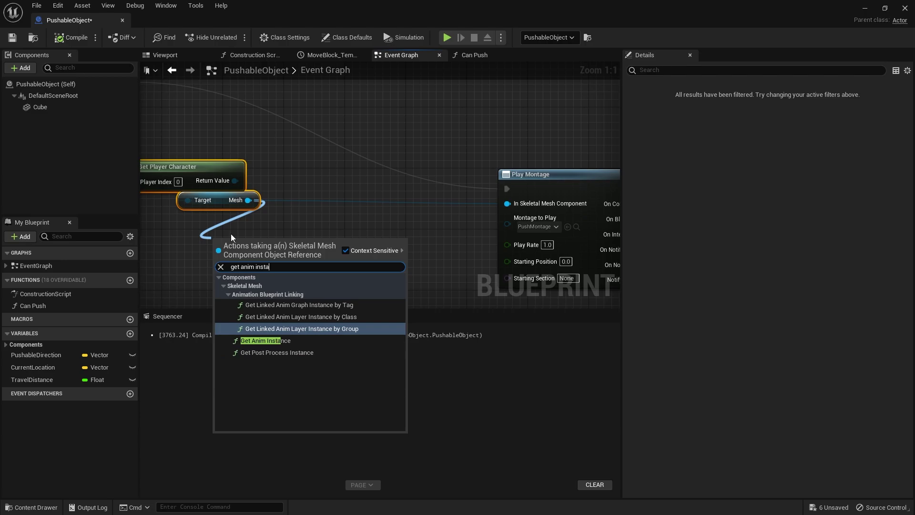
pyautogui.press('Down')
pyautogui.press('Return')
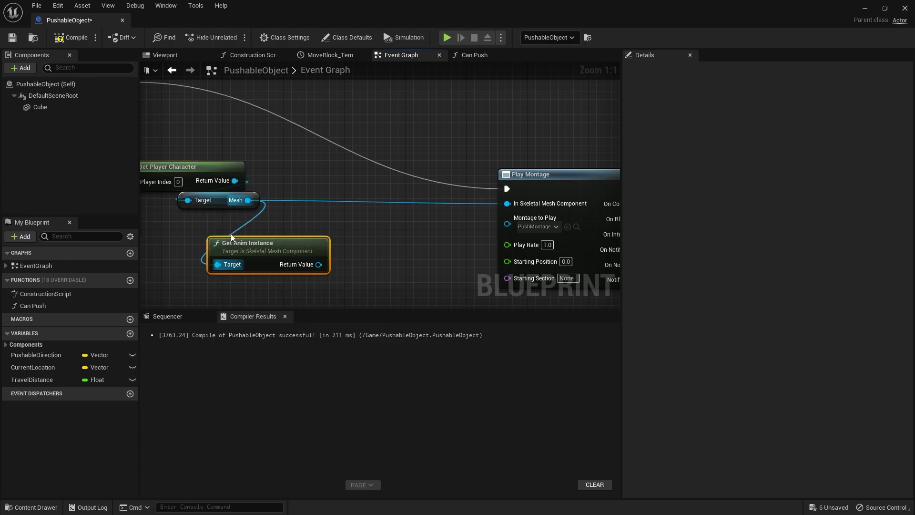
# Step: Add an Is Any Montage Playing node fed by Get Anim Instance's Return Value and place it below that node
pyautogui.moveTo(257, 242); pyautogui.dragTo(296, 212)
pyautogui.write('is play')
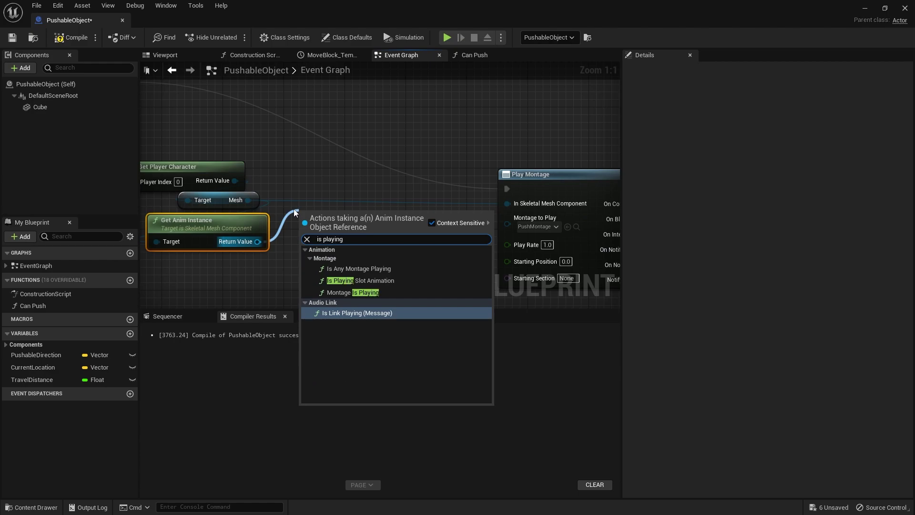
pyautogui.write('ing')
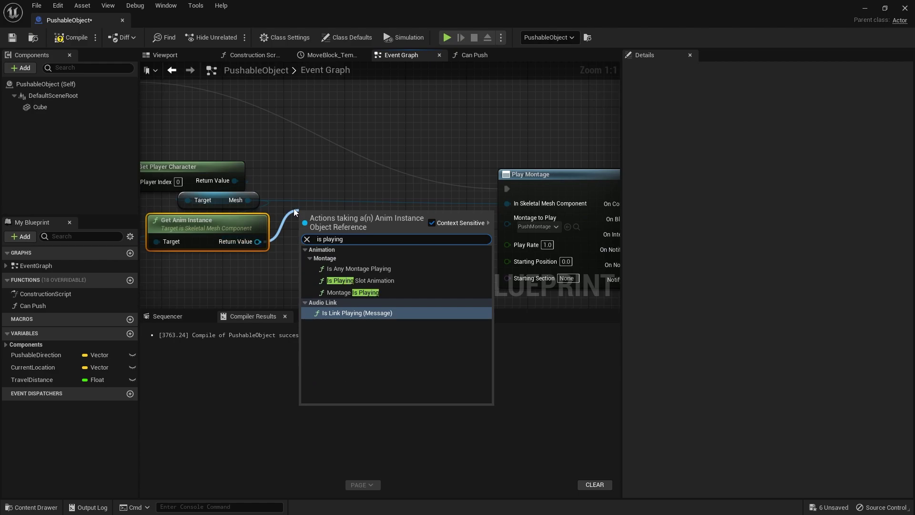
pyautogui.click(358, 268)
pyautogui.moveTo(333, 224); pyautogui.dragTo(242, 270)
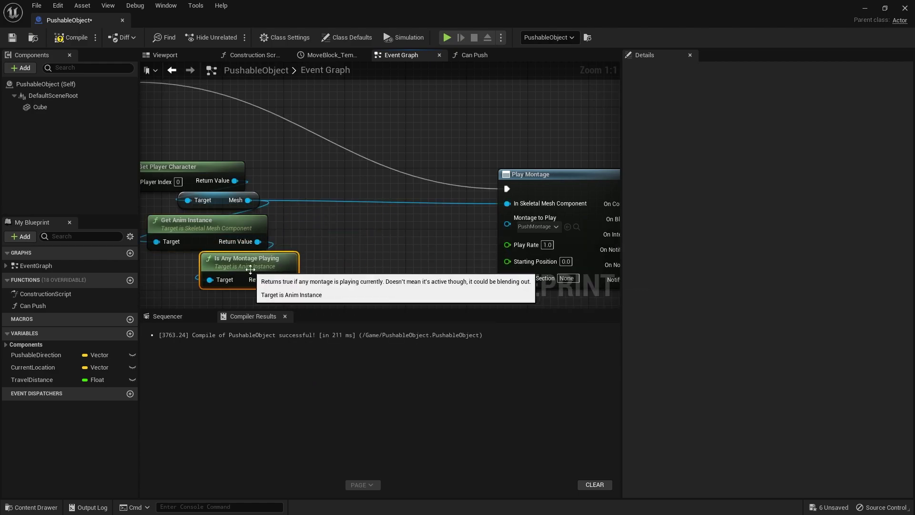
# Step: Add a Branch before Play Montage with Is Any Montage Playing as its Condition, and arrange it with the character nodes
pyautogui.press('b')
pyautogui.click(336, 193)
pyautogui.moveTo(348, 230); pyautogui.dragTo(288, 280)
pyautogui.moveTo(368, 192); pyautogui.dragTo(376, 141)
pyautogui.moveTo(284, 165); pyautogui.dragTo(421, 239, button='right')
pyautogui.moveTo(478, 236); pyautogui.dragTo(492, 240)
pyautogui.moveTo(507, 286); pyautogui.dragTo(440, 196, button='right')
pyautogui.moveTo(453, 270); pyautogui.dragTo(275, 144)
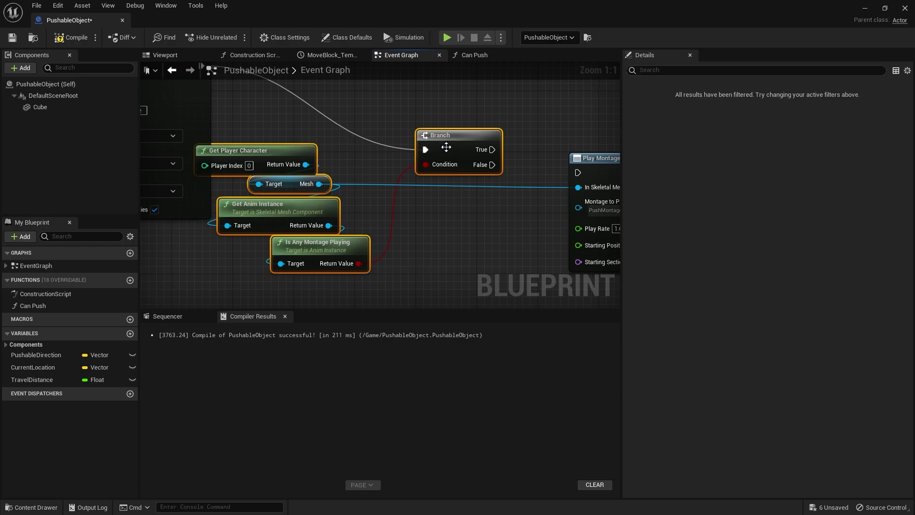
pyautogui.moveTo(446, 148); pyautogui.dragTo(470, 147)
# Step: Connect the Branch's False output to Play Montage and lower Play Montage together with its Push call
pyautogui.moveTo(525, 204); pyautogui.dragTo(384, 158, button='right')
pyautogui.moveTo(370, 119); pyautogui.dragTo(440, 130)
pyautogui.moveTo(543, 229); pyautogui.dragTo(379, 220, button='right')
pyautogui.scroll(-1, 453, 220)
pyautogui.moveTo(516, 227); pyautogui.dragTo(307, 173)
pyautogui.moveTo(263, 197); pyautogui.dragTo(322, 205, button='right')
# Step: Duplicate the Push call, connect the copy to the Branch's True output, and compile the blueprint
pyautogui.click(573, 255)
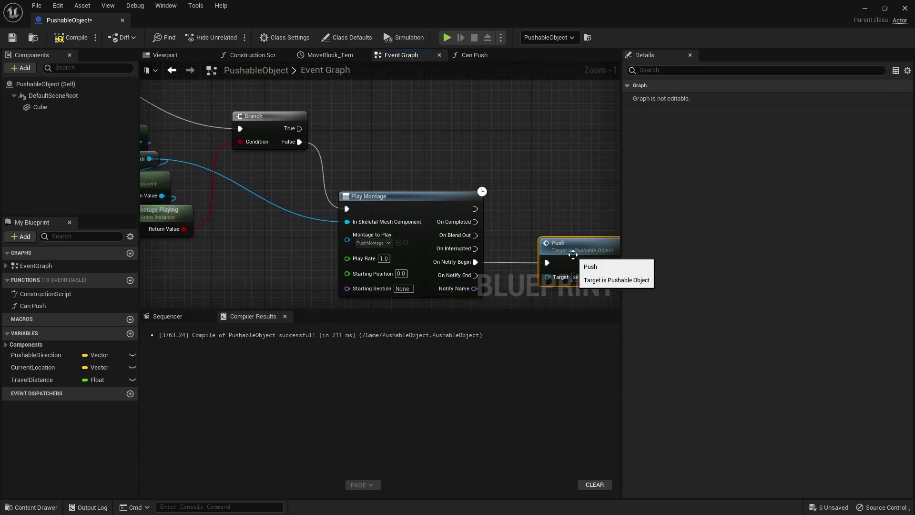
pyautogui.hotkey('ctrl', 'v')
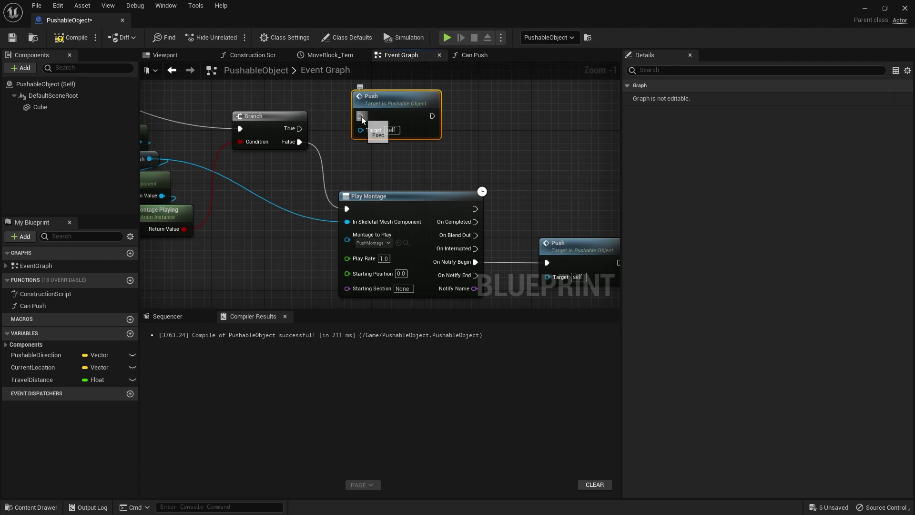
pyautogui.moveTo(406, 110); pyautogui.dragTo(394, 110)
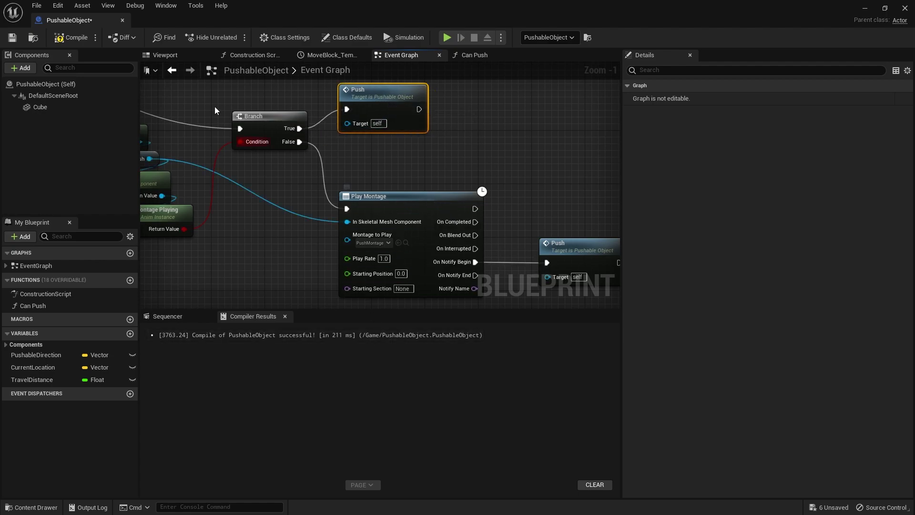
pyautogui.moveTo(248, 213); pyautogui.dragTo(407, 178, button='right')
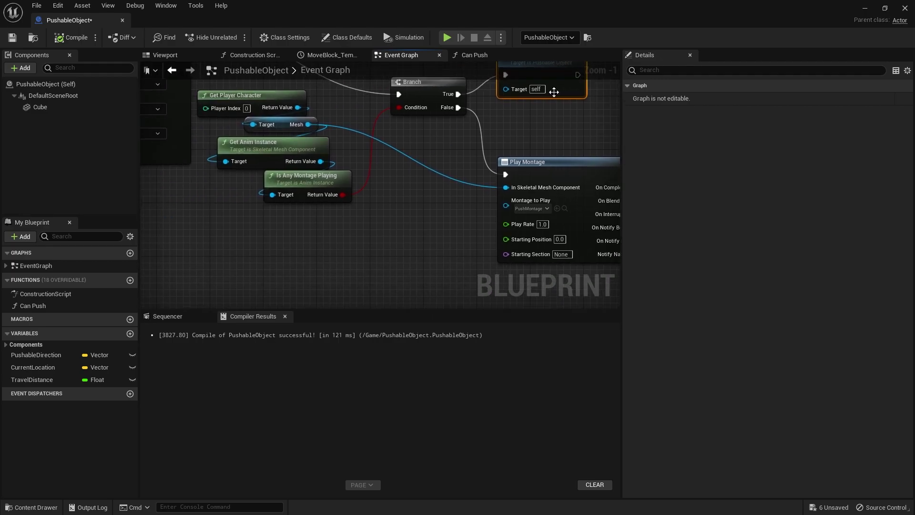
# Step: Play the level and push the white block repeatedly to test the montage-playing branch, ending the session after the check
pyautogui.click(864, 8)
pyautogui.hotkey('alt', 'p')
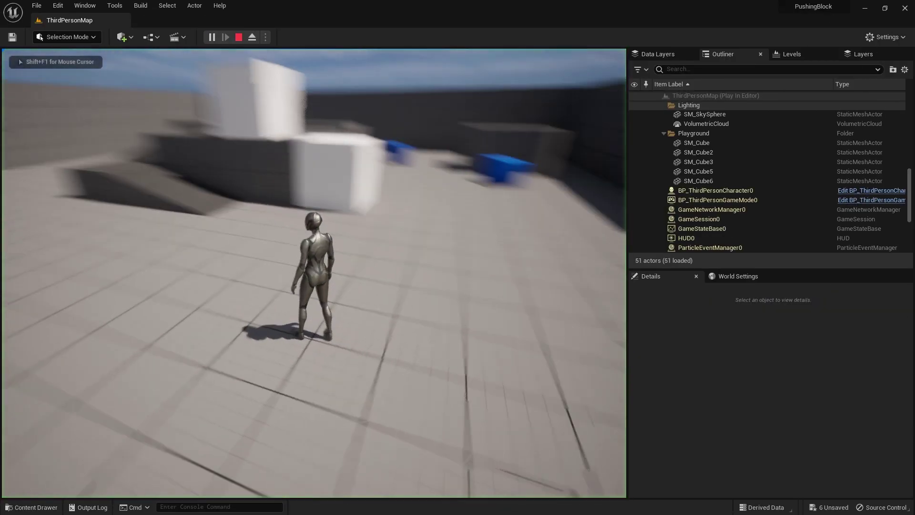
pyautogui.press('w')
pyautogui.press('d')
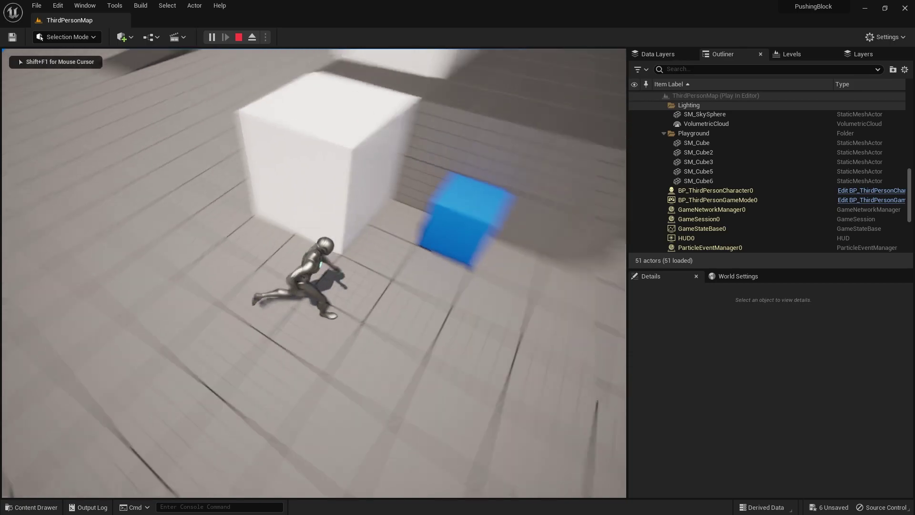
pyautogui.press('w')
pyautogui.press('e')
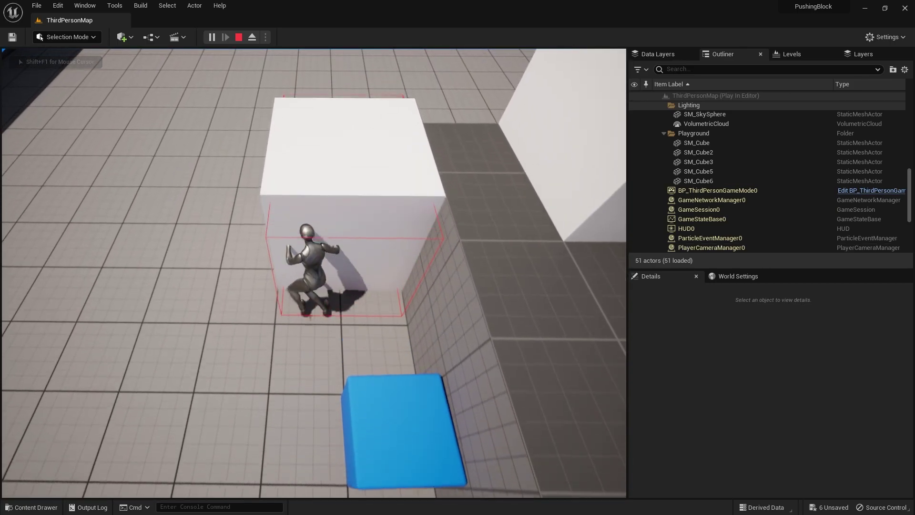
pyautogui.press('w')
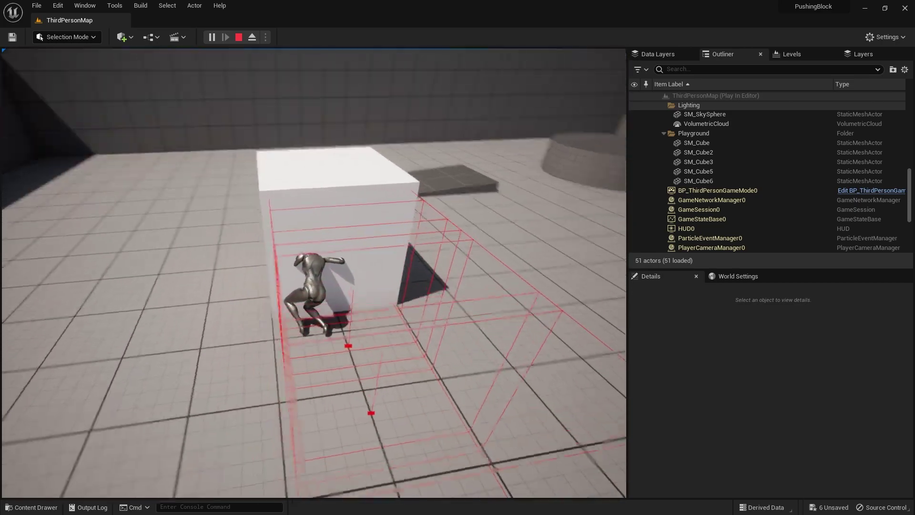
pyautogui.press('Escape')
# Step: Return to the PushableObject Event Graph and move both Push calls farther from the Branch and Play Montage to make room
pyautogui.click(33, 507)
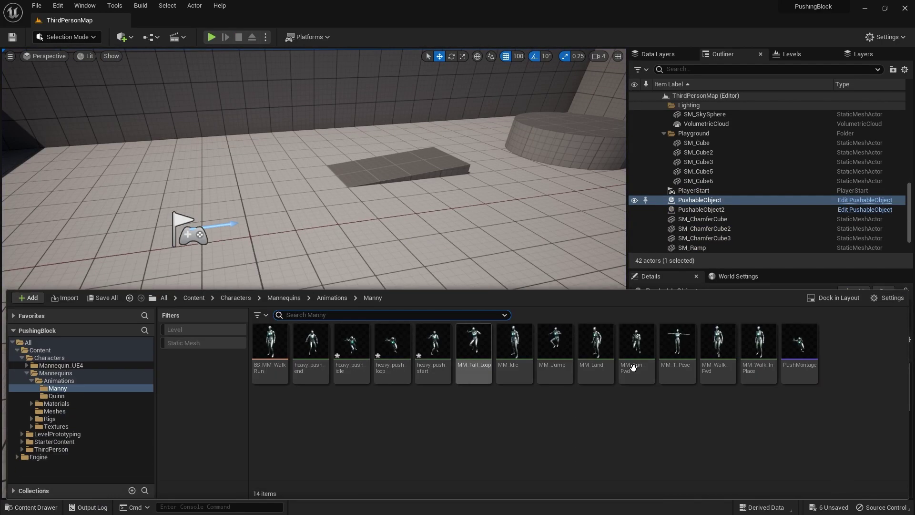
pyautogui.click(852, 201)
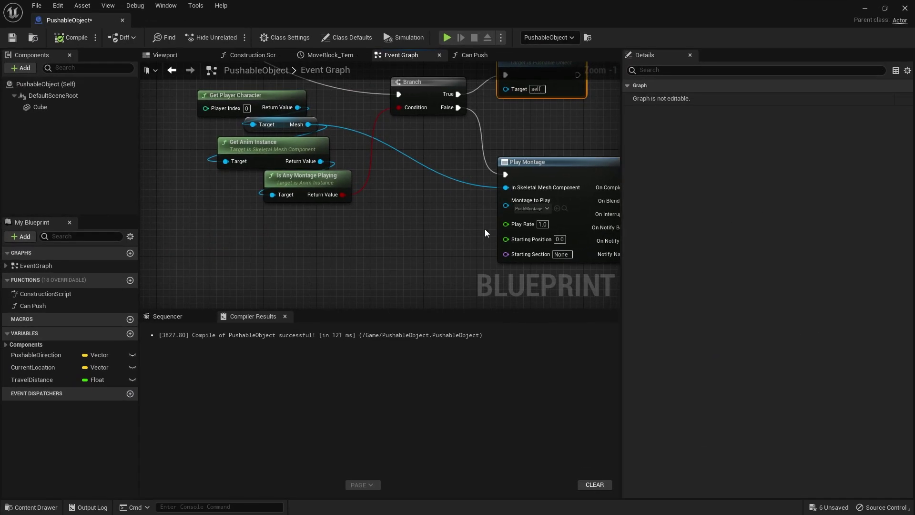
pyautogui.moveTo(398, 139); pyautogui.dragTo(375, 228, button='right')
pyautogui.moveTo(335, 159); pyautogui.dragTo(546, 177)
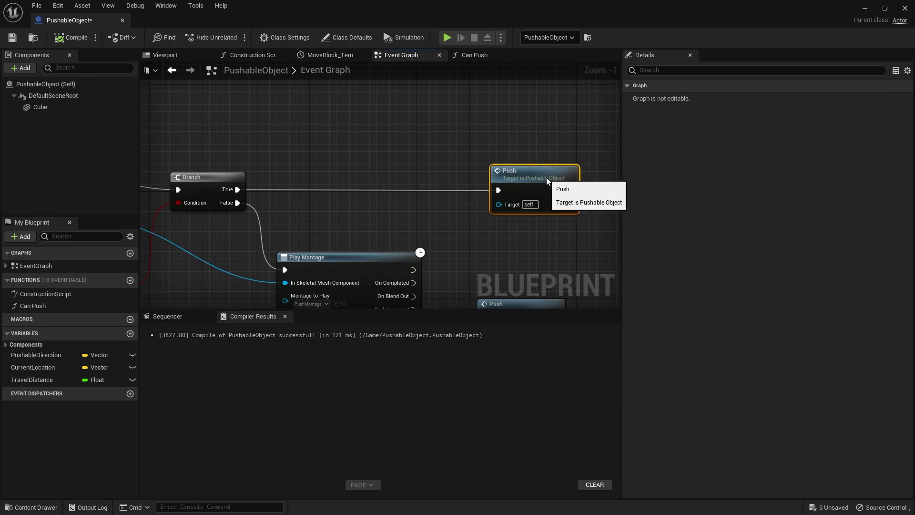
pyautogui.moveTo(554, 179); pyautogui.dragTo(417, 69, button='right')
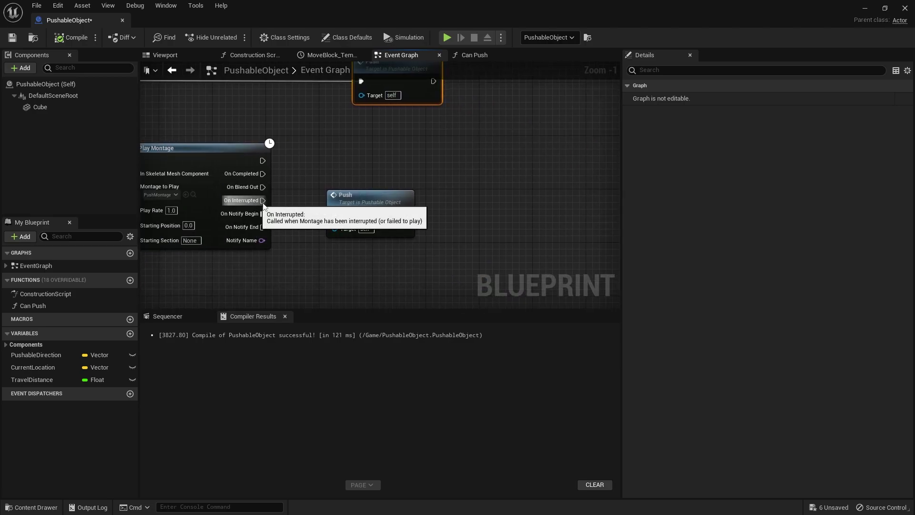
pyautogui.moveTo(263, 204); pyautogui.dragTo(320, 234, button='right')
pyautogui.moveTo(457, 107); pyautogui.dragTo(519, 108)
pyautogui.click(475, 230)
pyautogui.moveTo(475, 231); pyautogui.dragTo(507, 244)
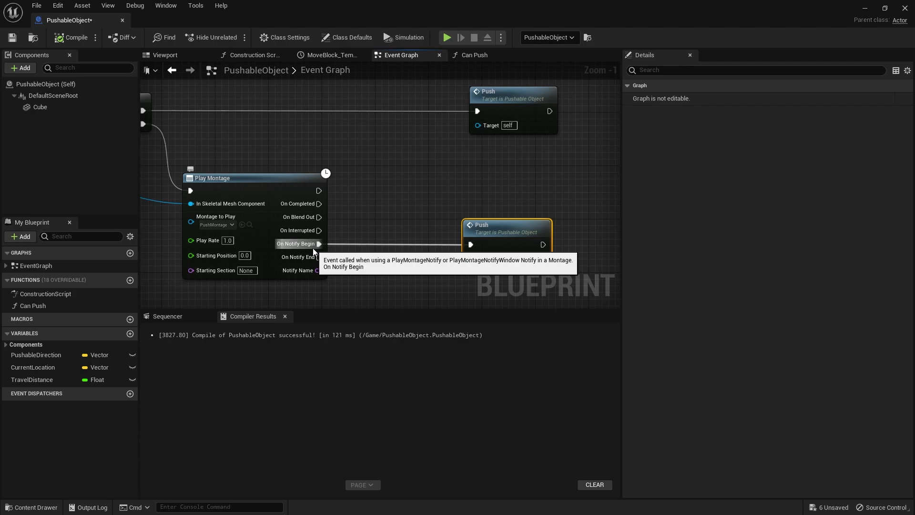
# Step: Add a Gate node, detach it from the montage wiring, and reconnect On Notify Begin directly to the Push call
pyautogui.moveTo(320, 243); pyautogui.dragTo(372, 134)
pyautogui.write('gate')
pyautogui.click(418, 229)
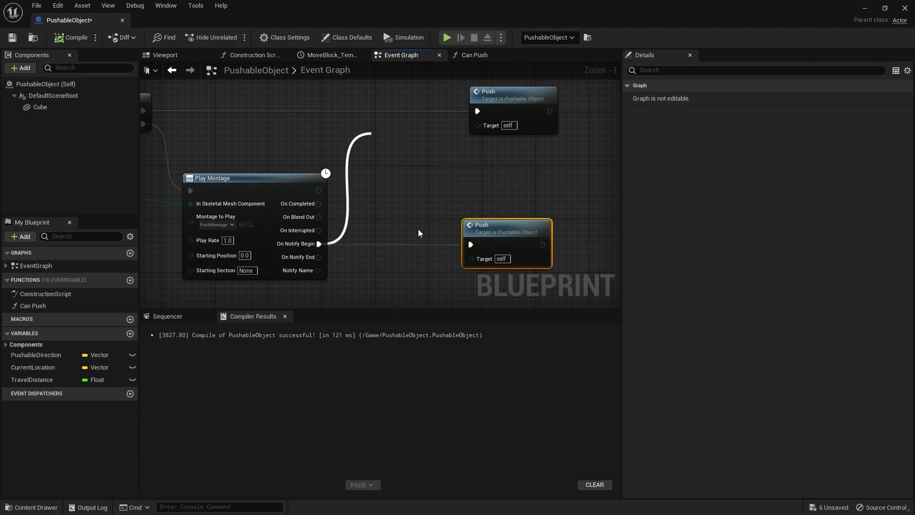
pyautogui.moveTo(411, 151); pyautogui.dragTo(571, 193)
pyautogui.keyDown('alt'); pyautogui.click(454, 205); pyautogui.keyUp('alt')
pyautogui.moveTo(477, 229); pyautogui.dragTo(417, 231)
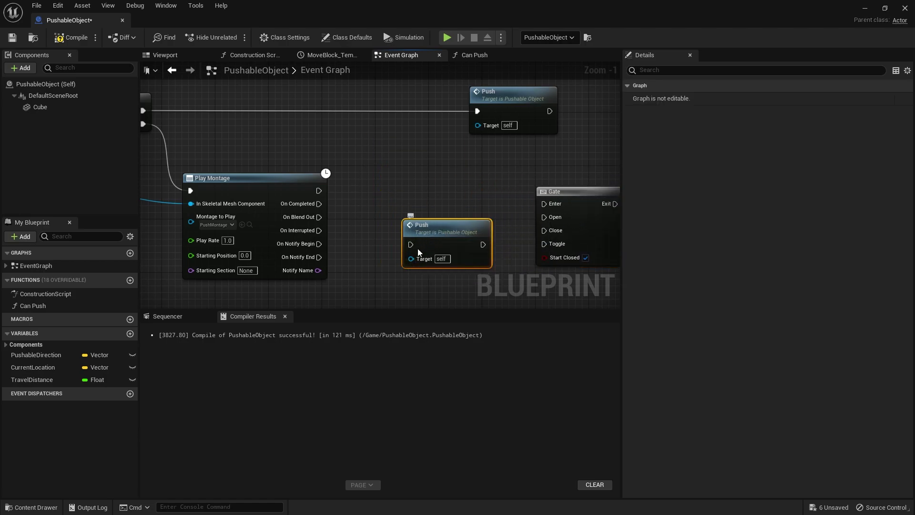
pyautogui.moveTo(343, 244); pyautogui.dragTo(319, 243)
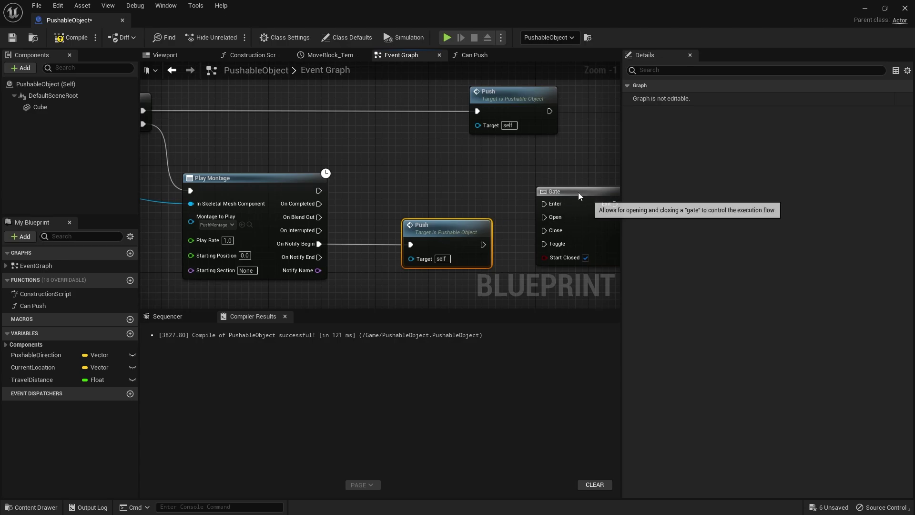
# Step: Place the Gate between the Branch and the upper Push call, and connect its Exit to that call
pyautogui.moveTo(599, 206); pyautogui.dragTo(427, 106)
pyautogui.moveTo(534, 99); pyautogui.dragTo(624, 103)
pyautogui.moveTo(365, 102); pyautogui.dragTo(460, 102)
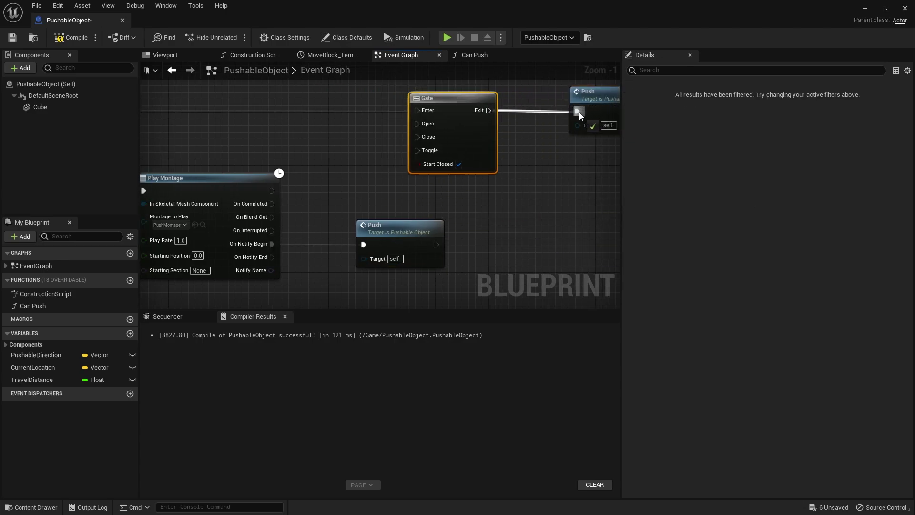
# Step: Connect the montage-driven Push to the Gate's Open and the Branch's True output to its Enter, then compile the blueprint
pyautogui.moveTo(434, 235); pyautogui.dragTo(401, 236)
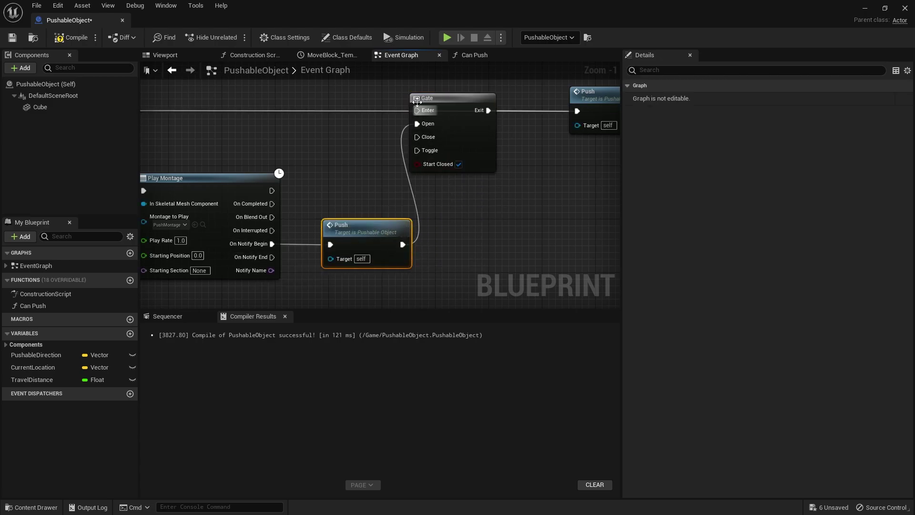
pyautogui.moveTo(431, 121); pyautogui.dragTo(496, 130, button='right')
pyautogui.moveTo(162, 120); pyautogui.dragTo(162, 120)
pyautogui.click(72, 37)
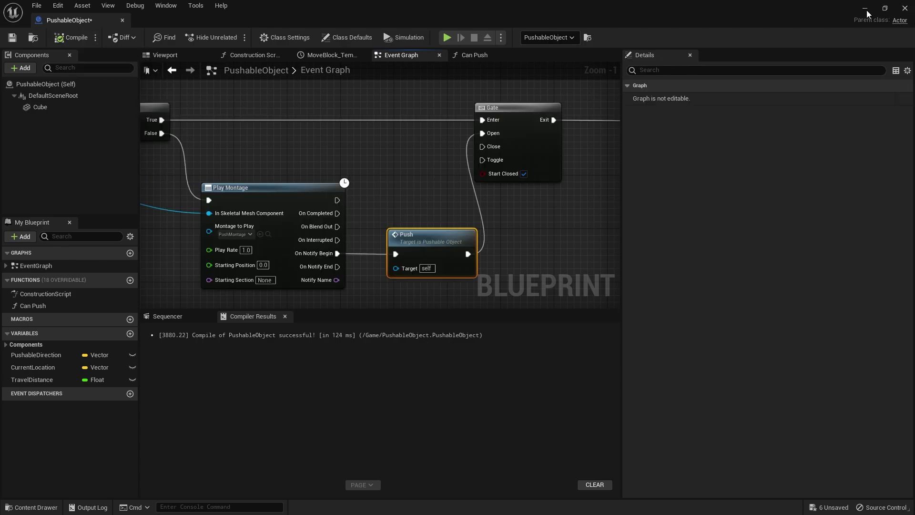
# Step: Play the level and push the white block several times to test the gated push, releasing it and ending the session
pyautogui.click(865, 11)
pyautogui.click(212, 37)
pyautogui.press('w')
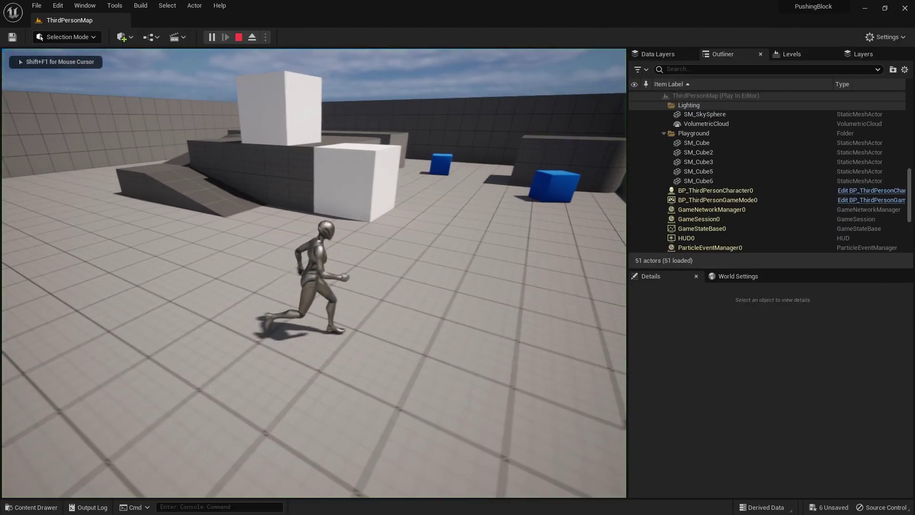
pyautogui.press('d')
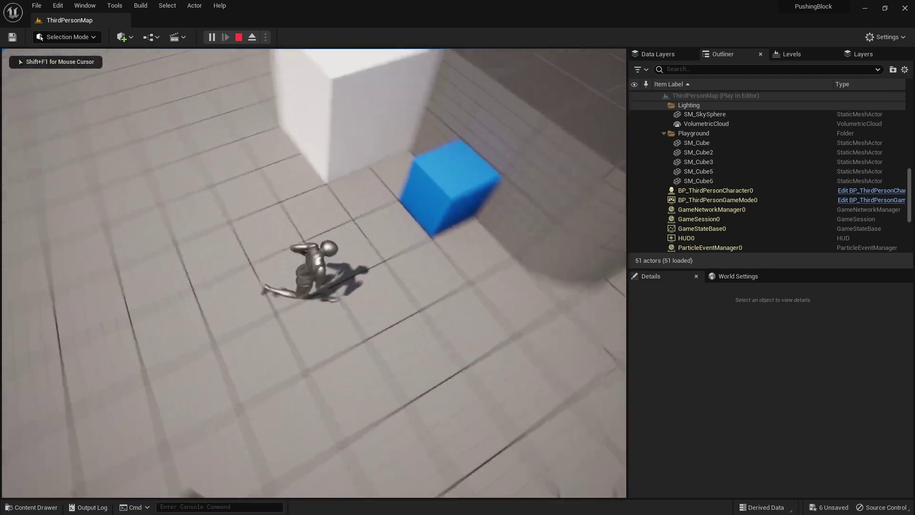
pyautogui.press('w')
pyautogui.press('e')
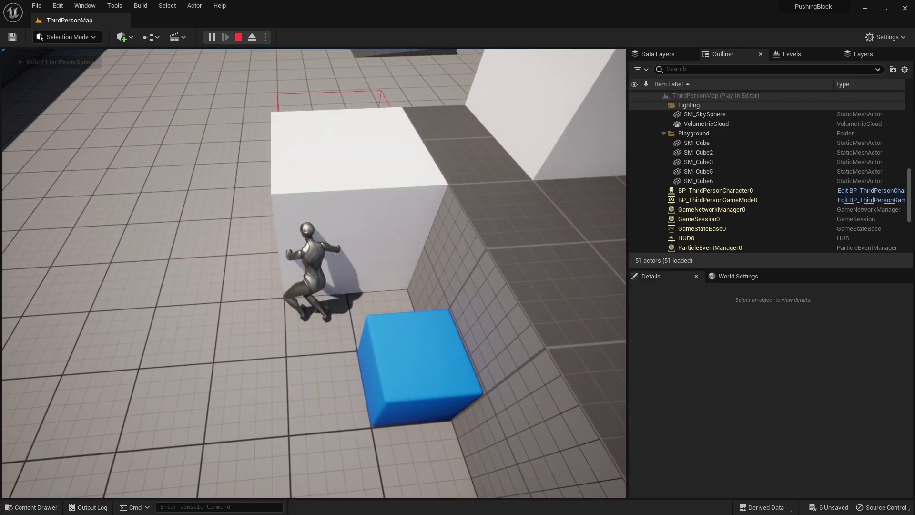
pyautogui.press('w')
pyautogui.press('w')
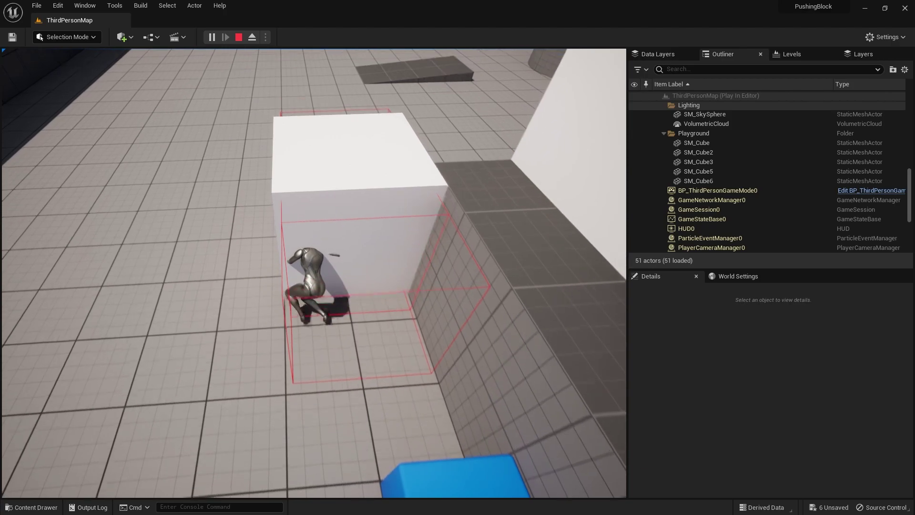
pyautogui.press('w')
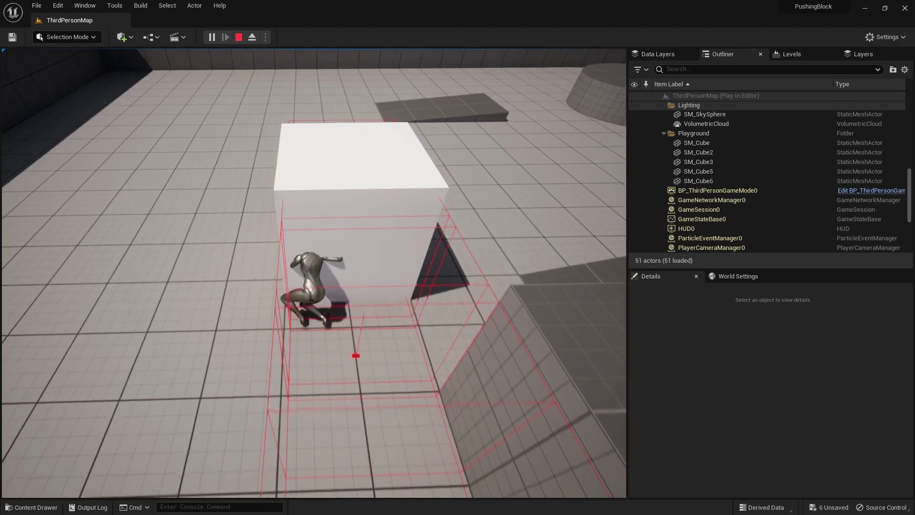
pyautogui.press('w')
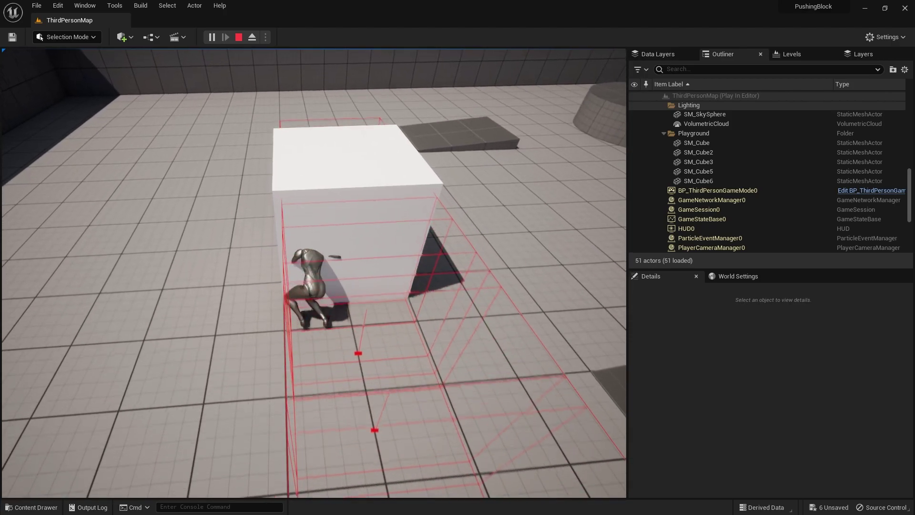
pyautogui.press('e')
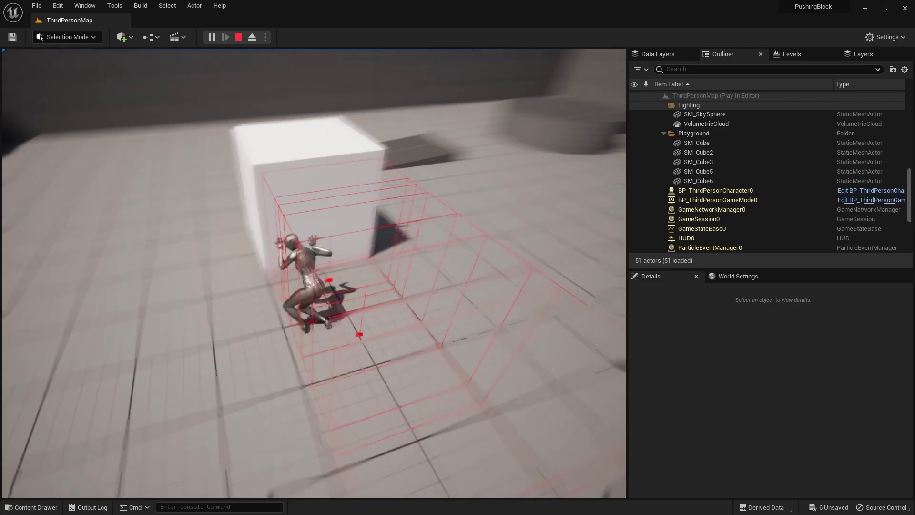
pyautogui.press('w')
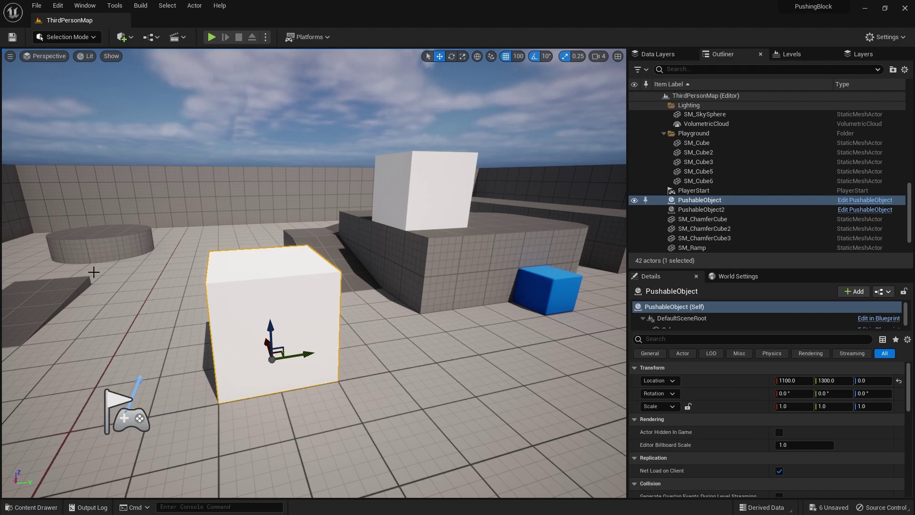
# Step: Open the PushableObject blueprint and move the StopPushing event away from Set Movement Mode to make room between them
pyautogui.click(32, 506)
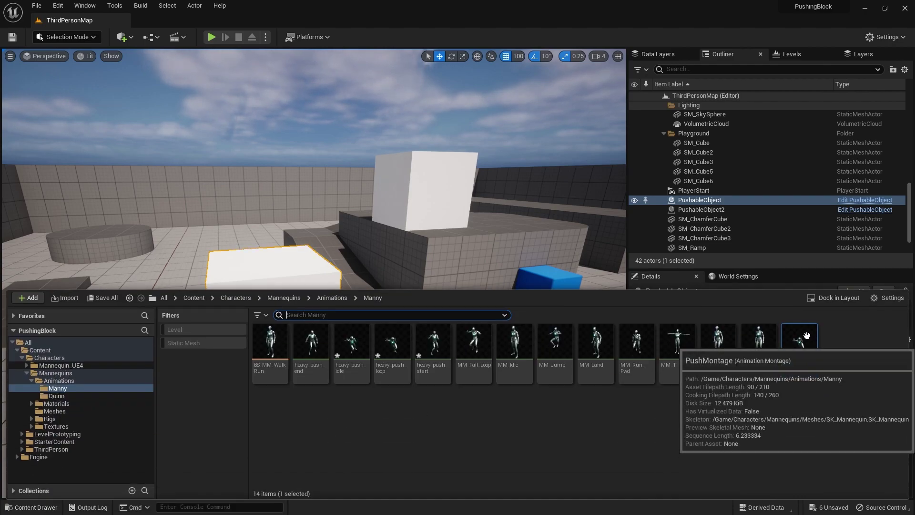
pyautogui.click(863, 206)
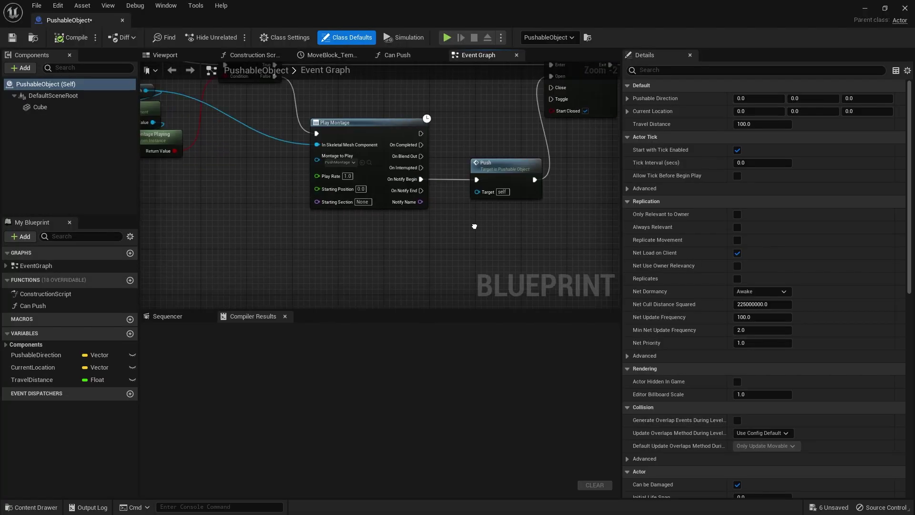
pyautogui.moveTo(349, 206); pyautogui.dragTo(618, 143, button='right')
pyautogui.moveTo(463, 210); pyautogui.dragTo(617, 95, button='right')
pyautogui.moveTo(398, 184); pyautogui.dragTo(411, 104, button='right')
pyautogui.scroll(3, 210, 182)
pyautogui.moveTo(357, 153); pyautogui.dragTo(331, 261, button='right')
pyautogui.scroll(2, 328, 180)
pyautogui.moveTo(345, 171); pyautogui.dragTo(208, 175)
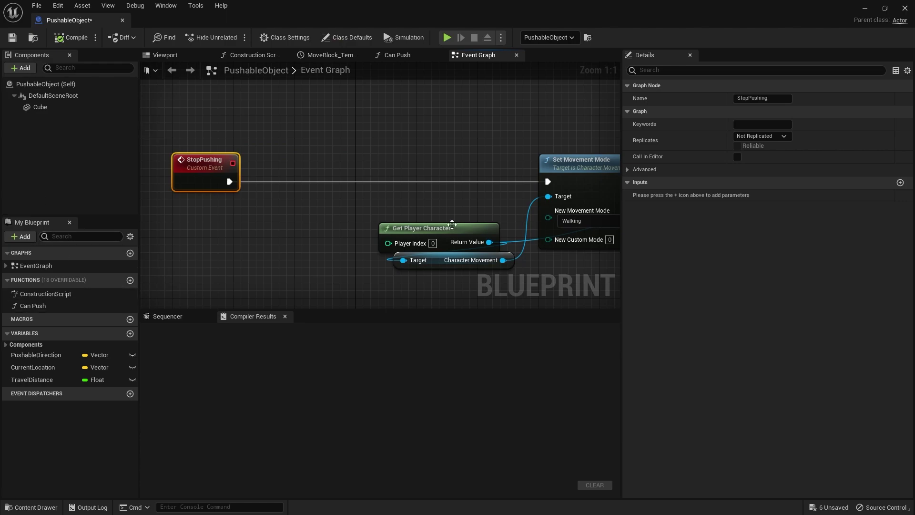
# Step: Duplicate the Get Player Character node beneath the StopPushing event and get the character's Mesh from the copy
pyautogui.click(452, 224)
pyautogui.moveTo(272, 237); pyautogui.dragTo(237, 253)
pyautogui.write('mesh')
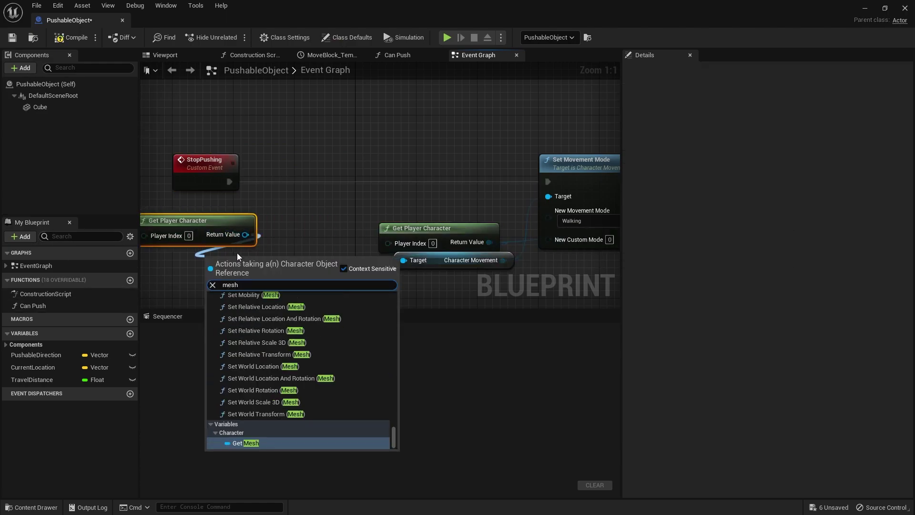
pyautogui.press('Return')
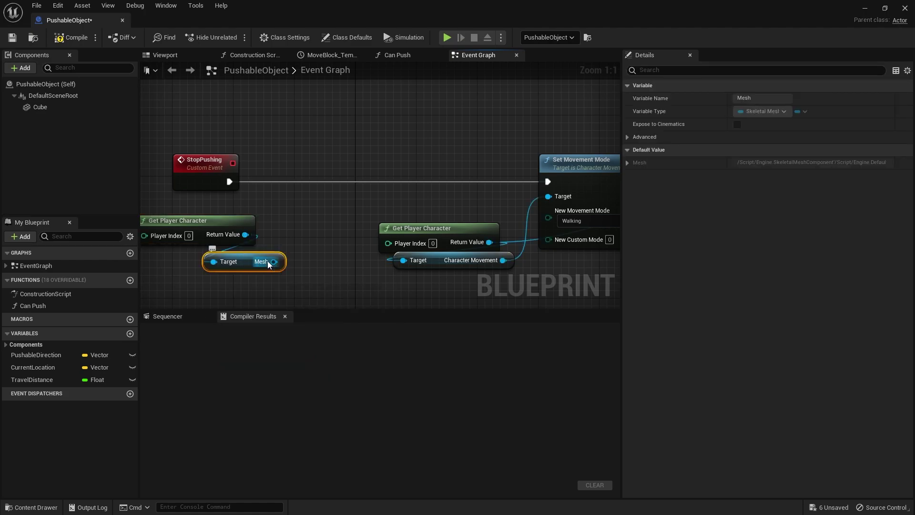
# Step: Add a Play Montage node driven by the Mesh, run it from StopPushing, and arrange the character and mesh nodes beside it
pyautogui.moveTo(274, 262); pyautogui.dragTo(306, 188)
pyautogui.write('pl')
pyautogui.write('montage')
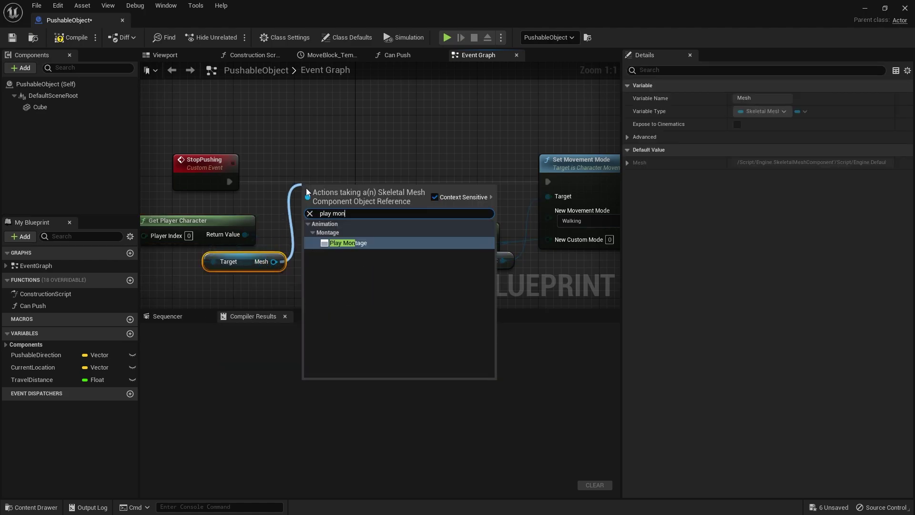
pyautogui.press('Return')
pyautogui.moveTo(367, 192); pyautogui.dragTo(352, 168)
pyautogui.moveTo(288, 181); pyautogui.dragTo(206, 253)
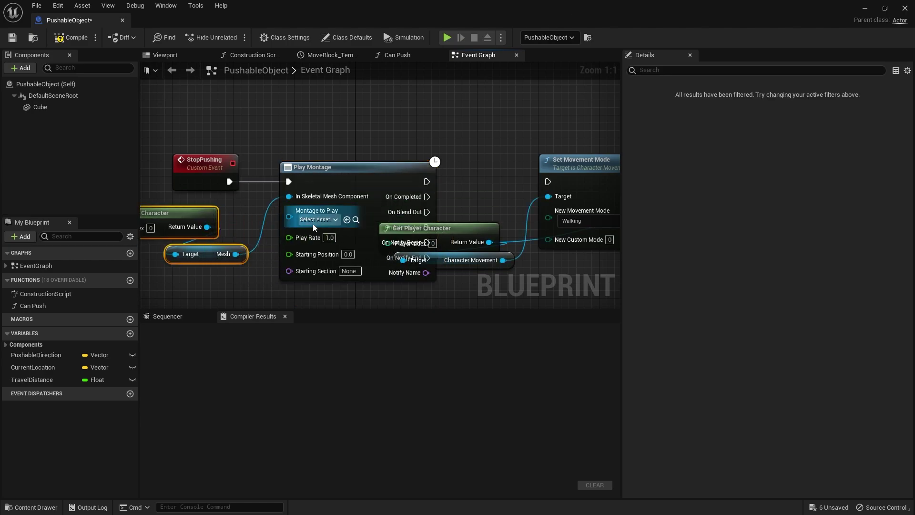
# Step: Set the new node's montage to PushMontage and its Starting Section to End, shifting the StopPushing group clear of the overlapping nodes
pyautogui.click(318, 219)
pyautogui.click(341, 268)
pyautogui.moveTo(166, 154); pyautogui.dragTo(299, 258)
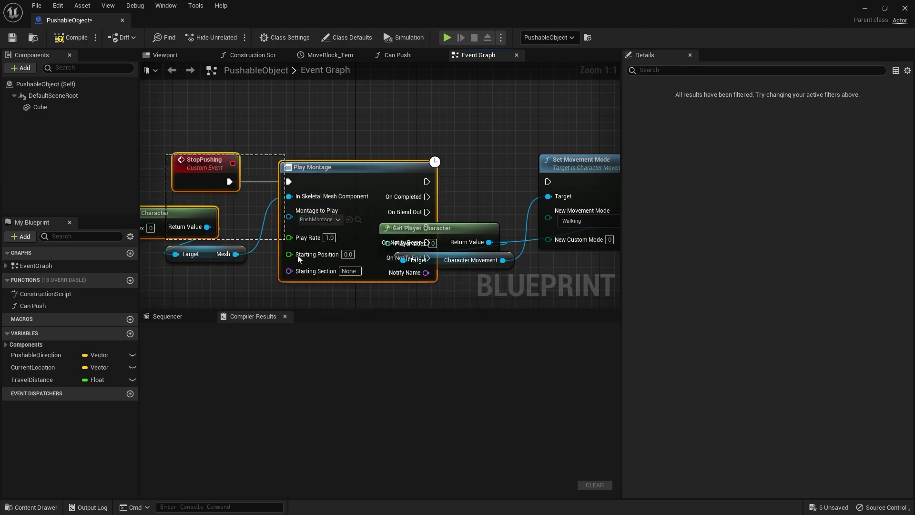
pyautogui.moveTo(370, 239); pyautogui.dragTo(301, 239)
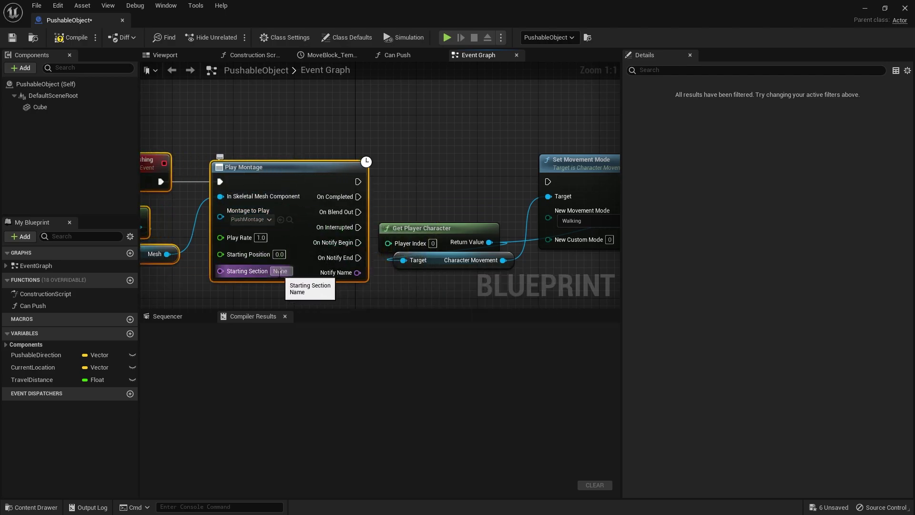
pyautogui.write('End')
pyautogui.press('Tab')
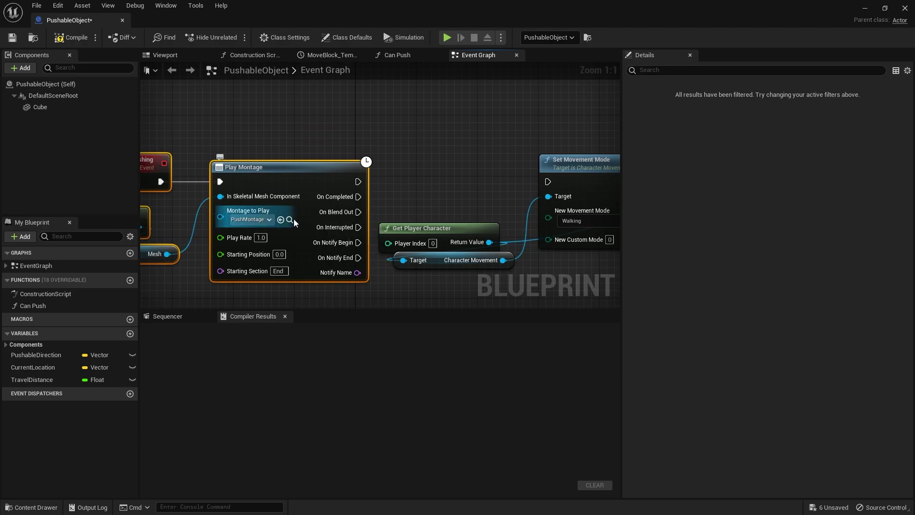
# Step: Check the section names in the PushMontage asset, then return to the PushableObject event graph
pyautogui.click(289, 219)
pyautogui.doubleClick(797, 228)
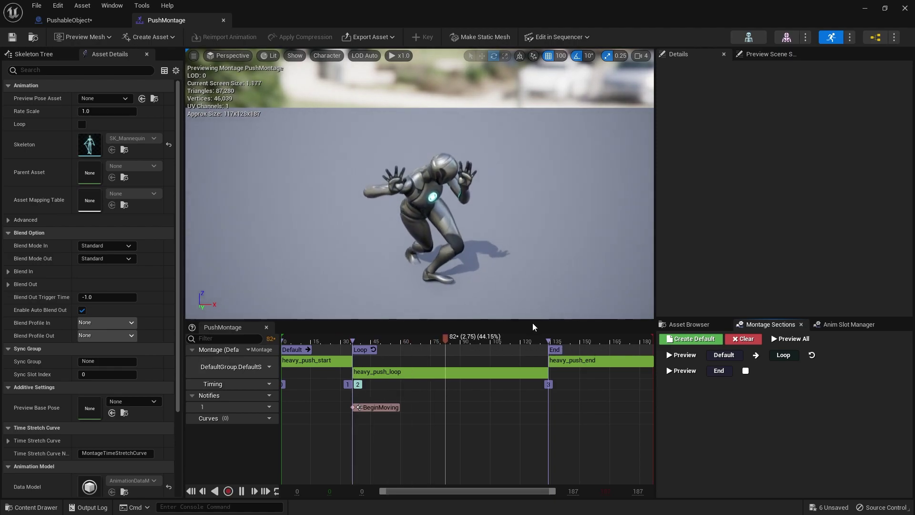
pyautogui.click(81, 21)
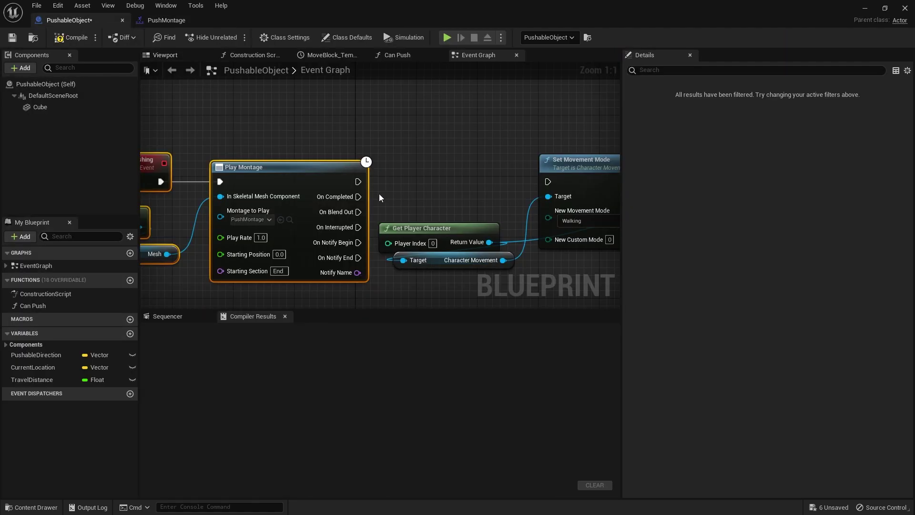
# Step: Connect the montage's On Completed output to Set Movement Mode and move the StopPushing group of nodes higher
pyautogui.moveTo(378, 193); pyautogui.dragTo(386, 130, button='right')
pyautogui.moveTo(305, 158); pyautogui.dragTo(189, 176, button='right')
pyautogui.moveTo(284, 152); pyautogui.dragTo(461, 142)
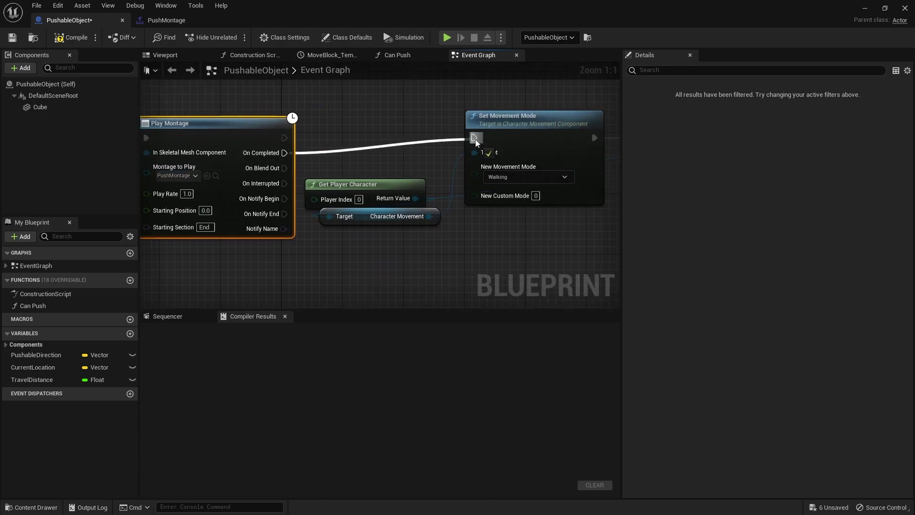
pyautogui.moveTo(165, 237); pyautogui.dragTo(403, 232, button='right')
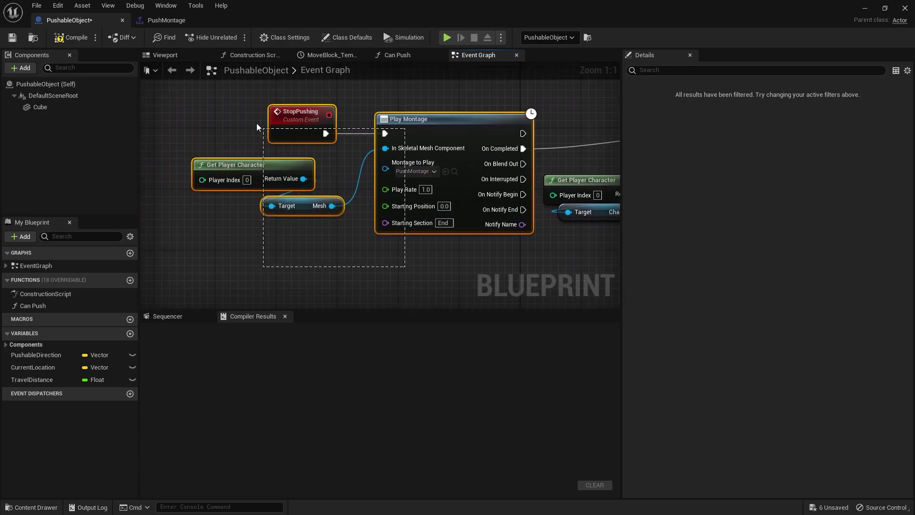
pyautogui.moveTo(425, 129); pyautogui.dragTo(417, 75)
# Step: Locate the Stop Pushing call below the relative location node and move it slightly closer to the movement nodes
pyautogui.moveTo(548, 177); pyautogui.dragTo(520, 242, button='right')
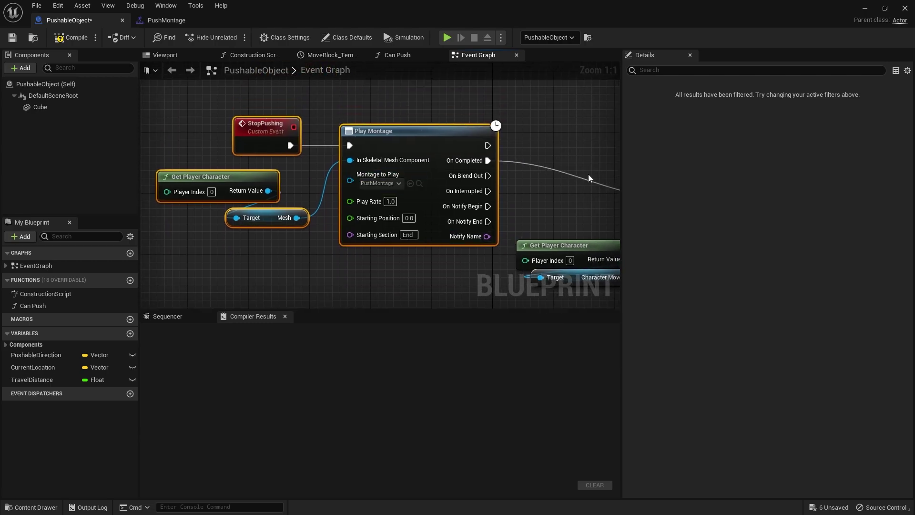
pyautogui.moveTo(545, 189); pyautogui.dragTo(216, 255, button='right')
pyautogui.moveTo(333, 108); pyautogui.dragTo(348, 263, button='right')
pyautogui.moveTo(581, 217); pyautogui.dragTo(236, 256, button='right')
pyautogui.moveTo(398, 262); pyautogui.dragTo(349, 196, button='right')
pyautogui.moveTo(208, 106); pyautogui.dragTo(319, 159, button='right')
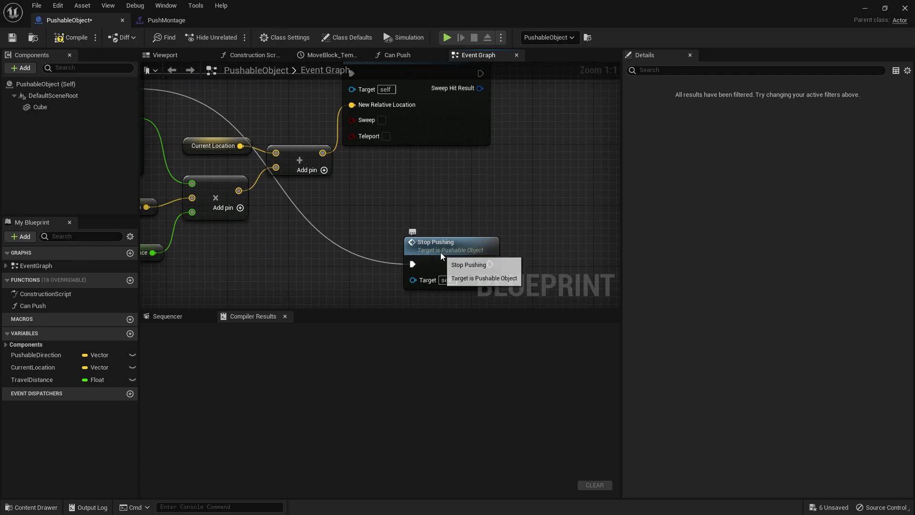
pyautogui.moveTo(441, 256); pyautogui.dragTo(403, 249)
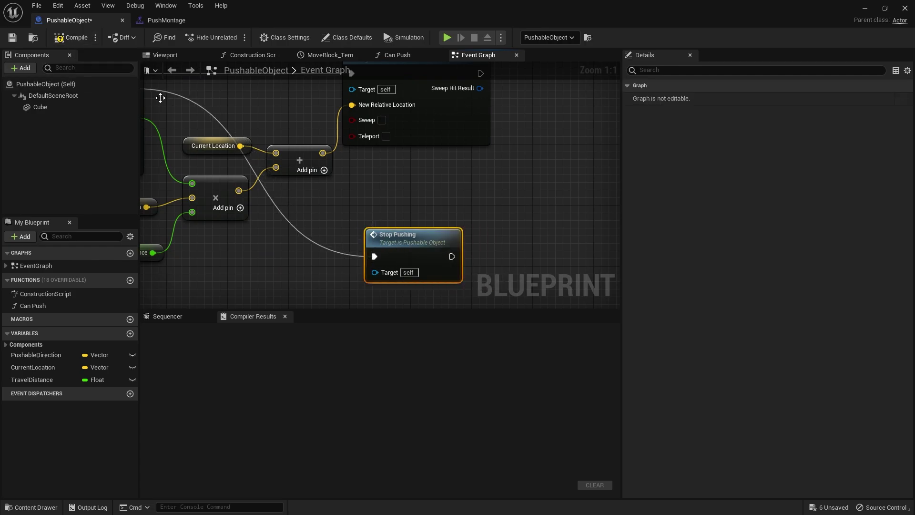
# Step: Compile the blueprint and play the level to test the montage's end section when pushing stops
pyautogui.press('F7')
pyautogui.click(864, 9)
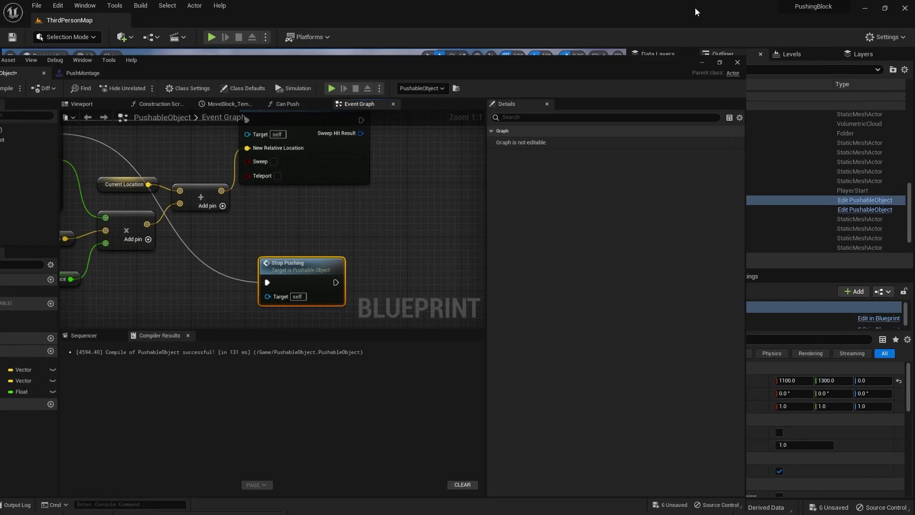
pyautogui.click(212, 37)
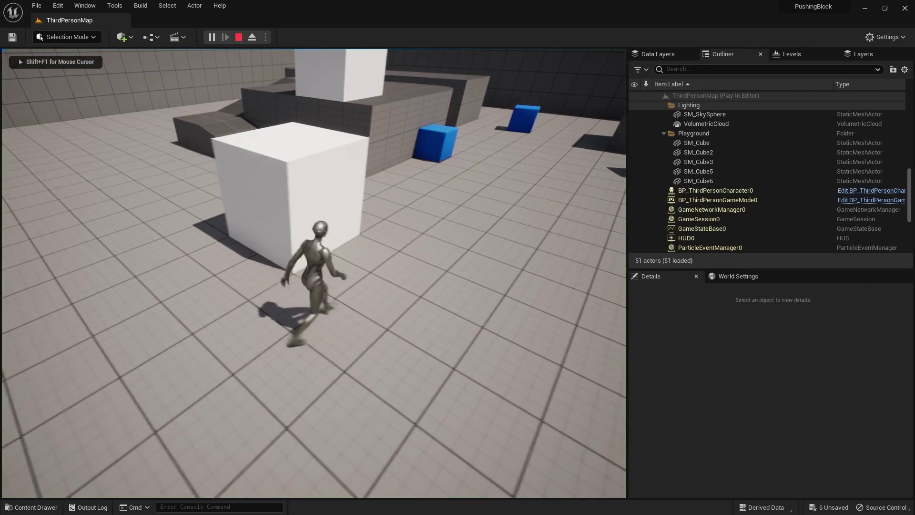